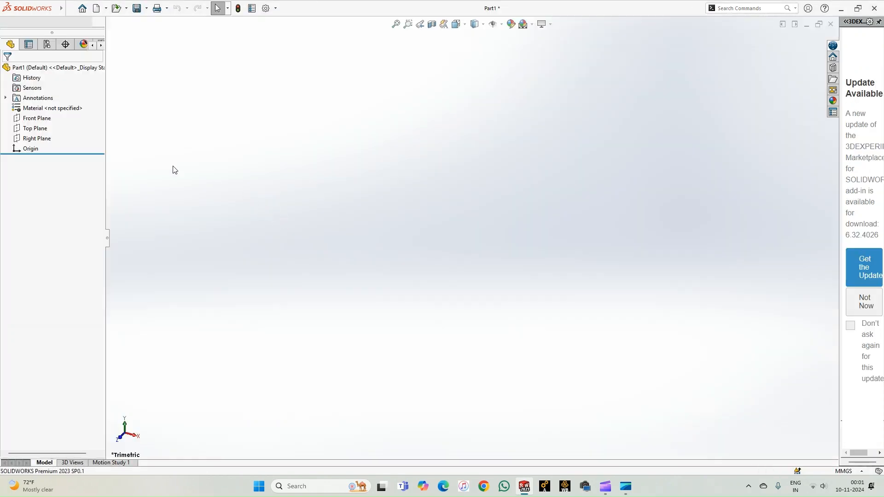
Sketch two concentric circles centred on the origin on the Top Plane, with radii of about 57 mm and 49 mm.
click(37, 165)
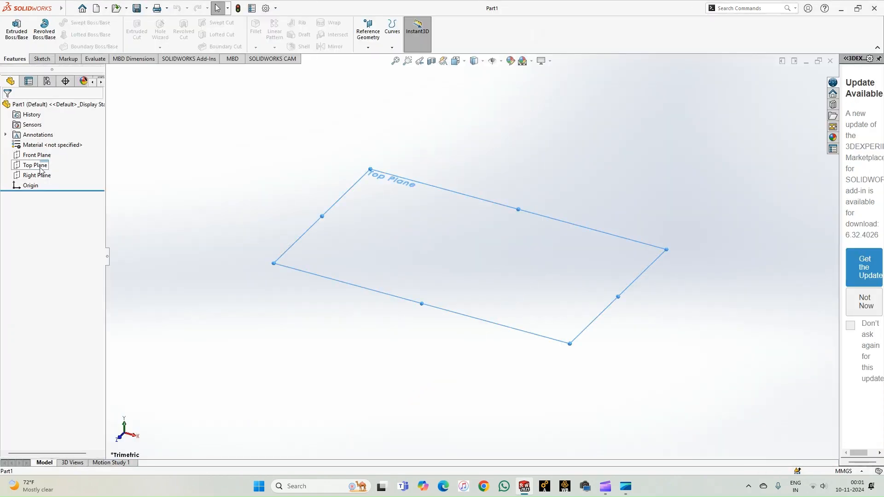
click(48, 155)
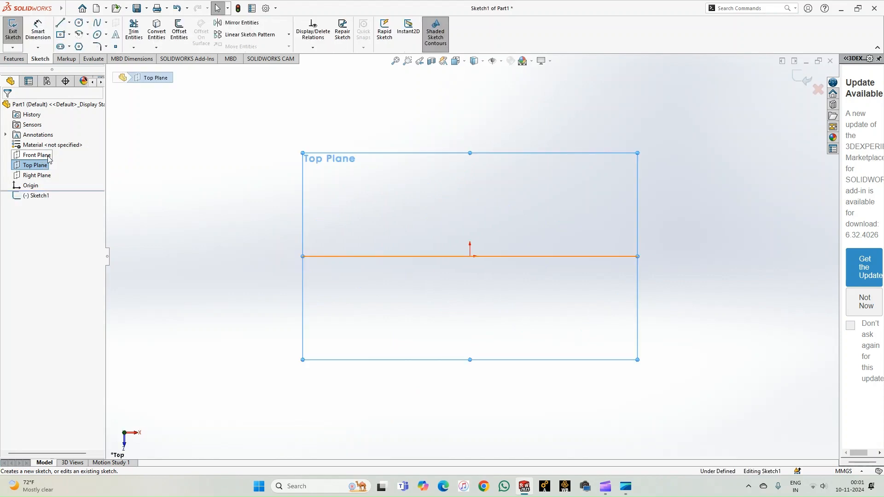
click(80, 24)
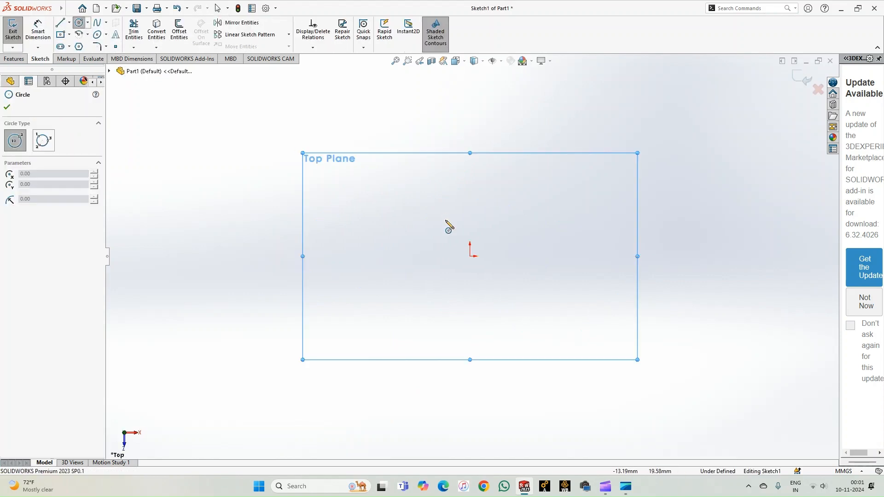
click(470, 256)
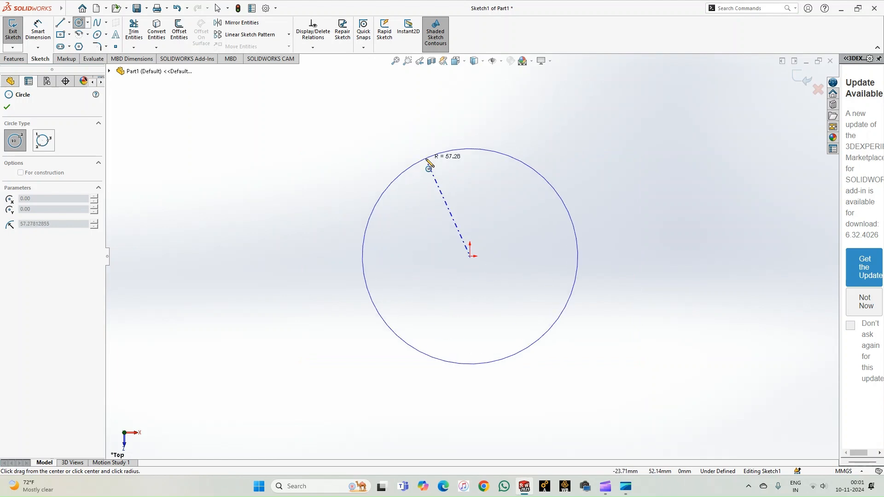
click(430, 159)
click(471, 256)
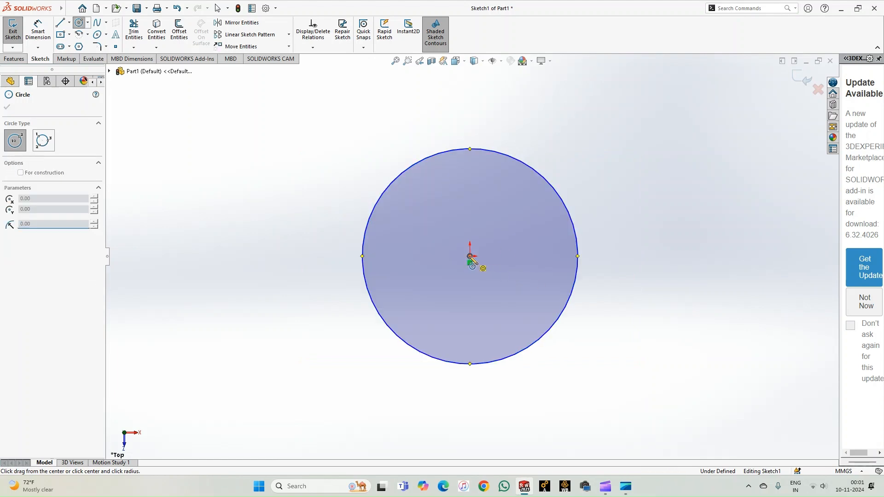
click(420, 178)
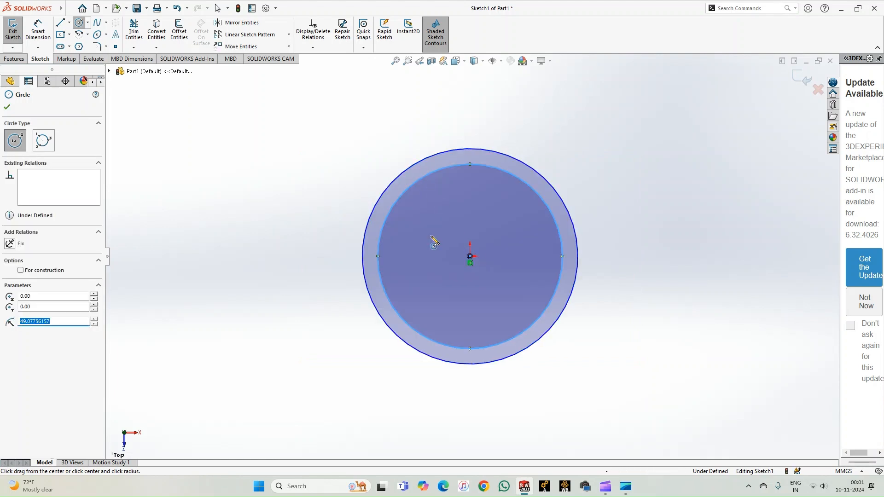
Dimension the inner circle's diameter as 27 mm.
click(38, 28)
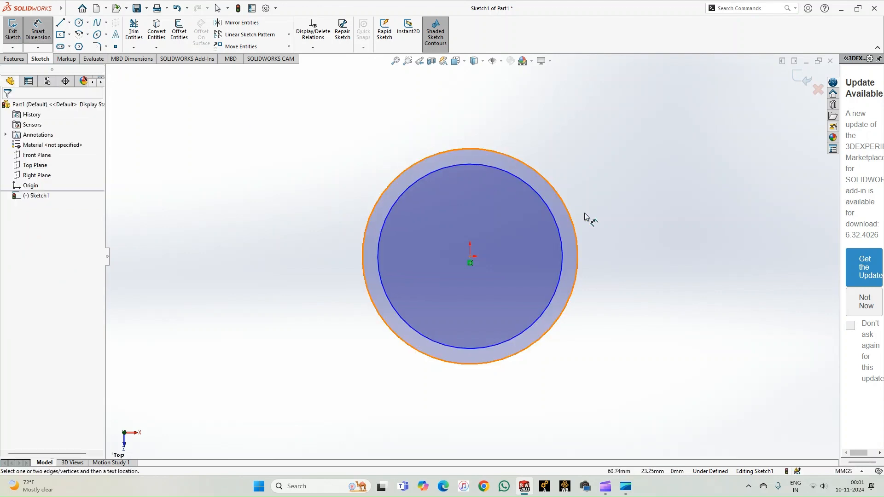
click(516, 175)
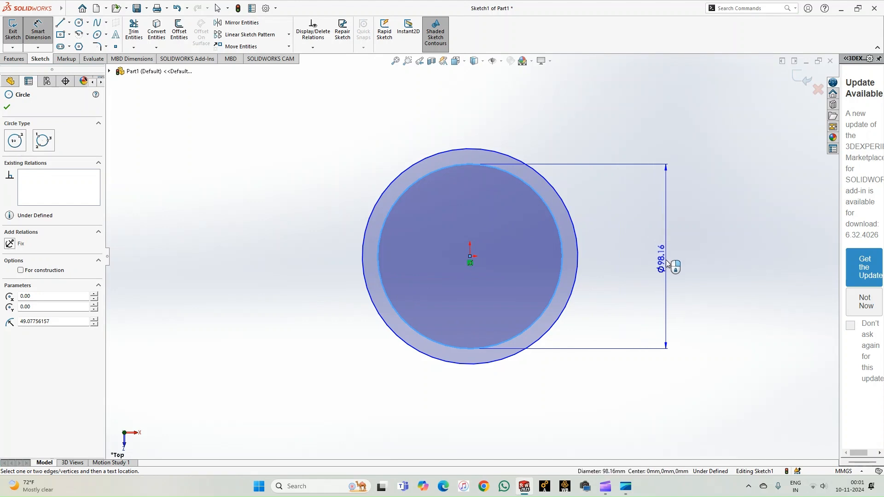
click(663, 262)
text(27)
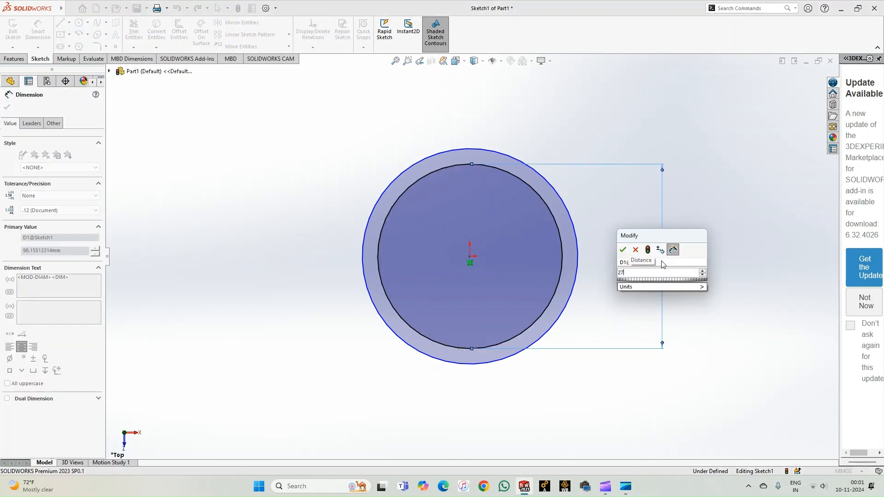
key(Return)
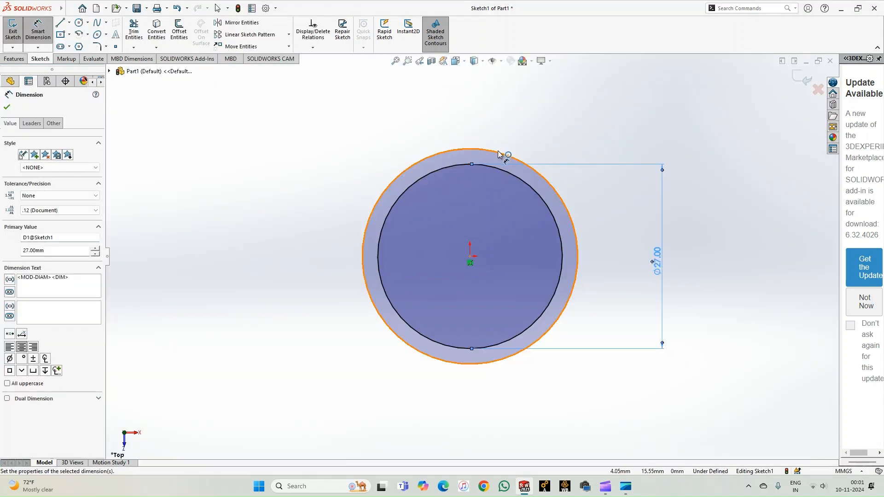
Dimension the outer circle's diameter as 31 mm.
click(502, 155)
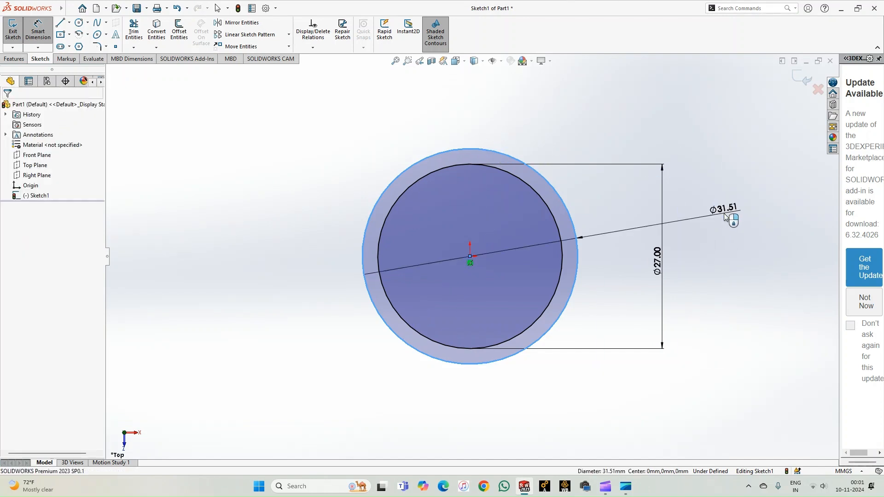
click(725, 217)
text(31)
key(Return)
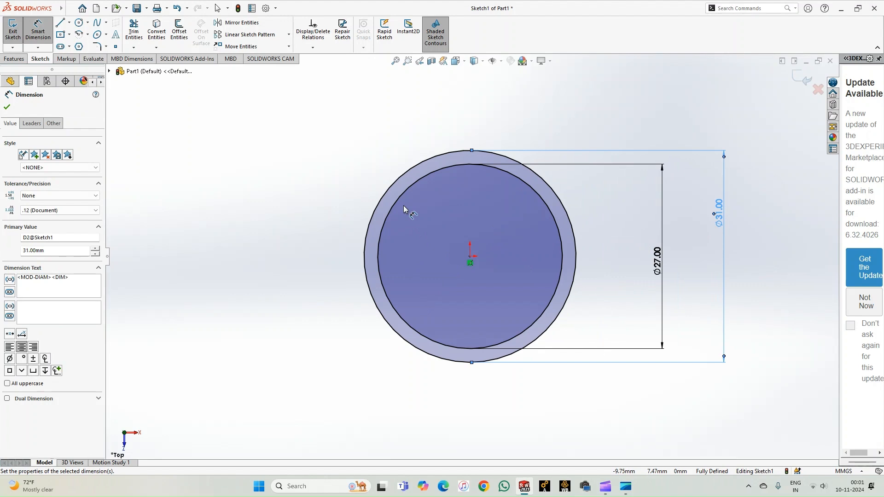
click(7, 107)
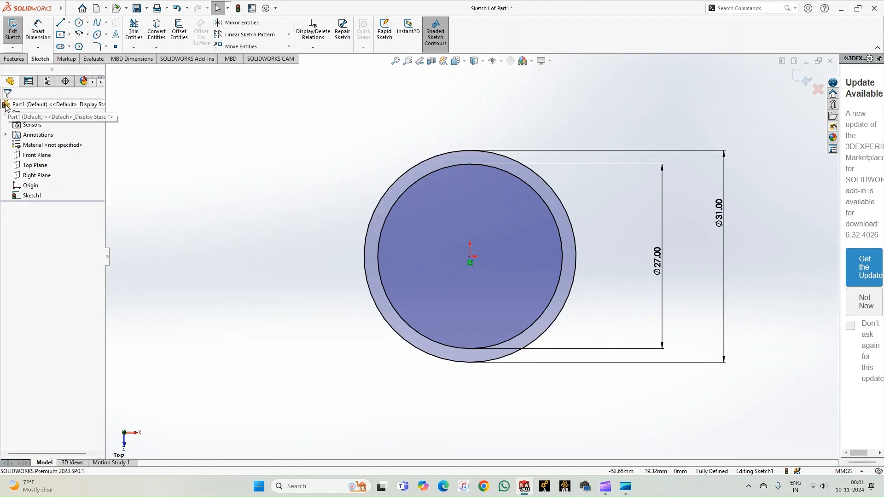
Extrude the ring sketch as a boss with the Mid Plane end condition and a depth of 14 mm.
click(11, 31)
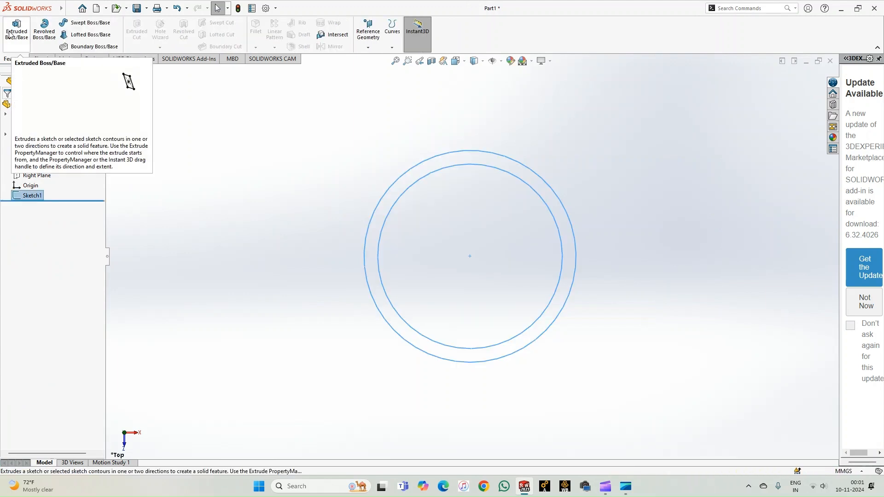
click(15, 40)
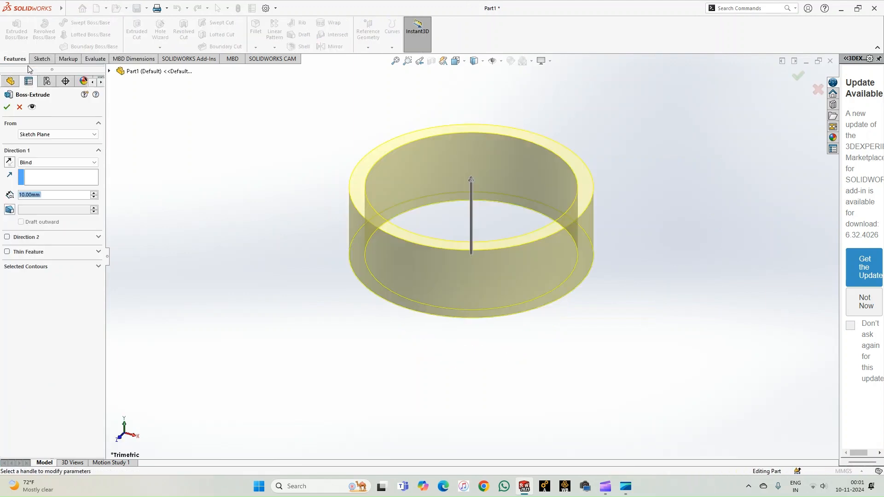
click(60, 163)
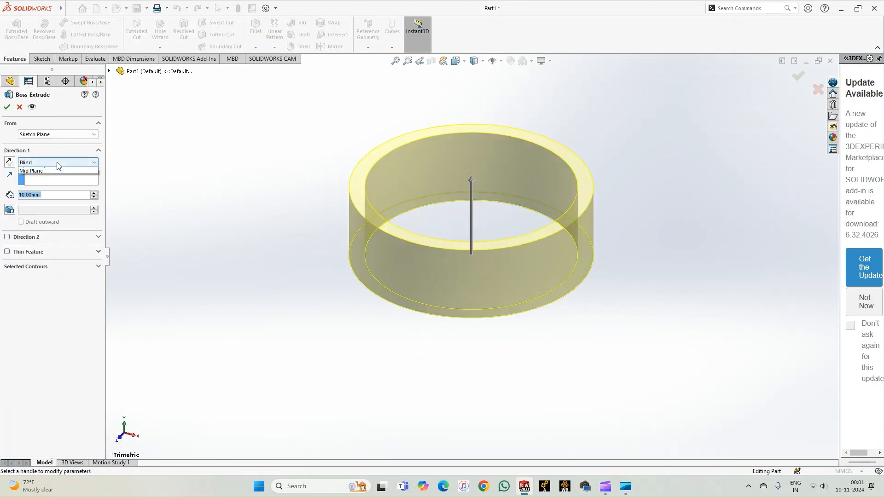
click(53, 200)
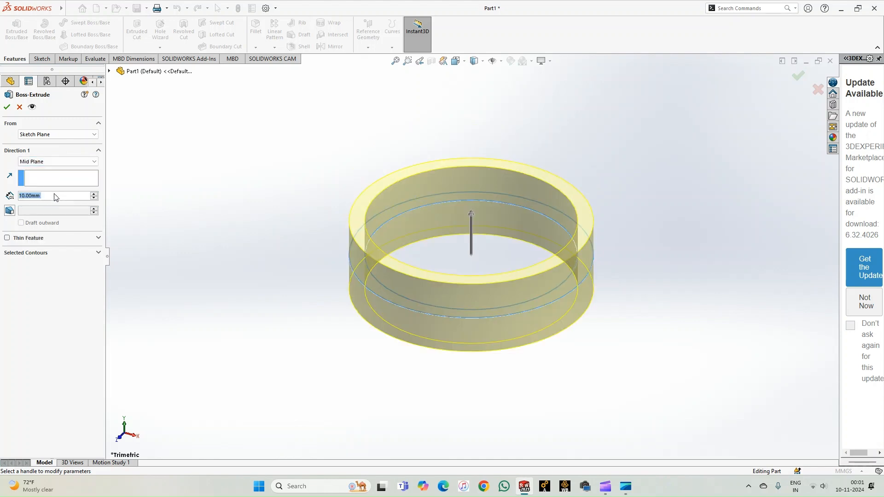
text(14)
key(Return)
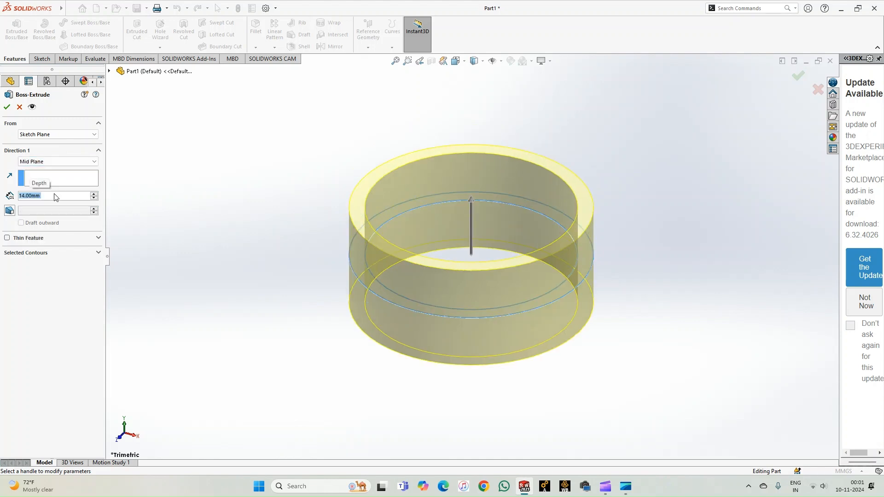
click(7, 106)
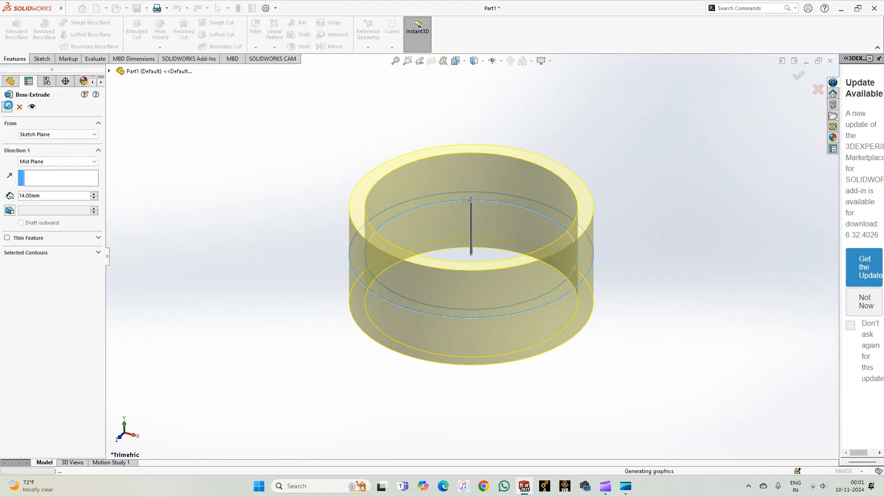
Sketch a center rectangle about 9.4 mm wide and 11.4 mm high on the Front Plane, centred on the origin.
middle_drag(251, 190, 276, 210)
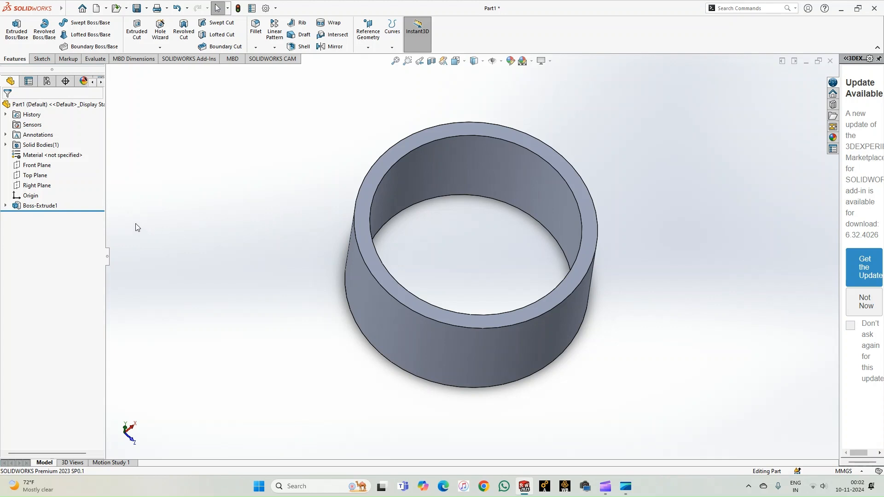
click(37, 165)
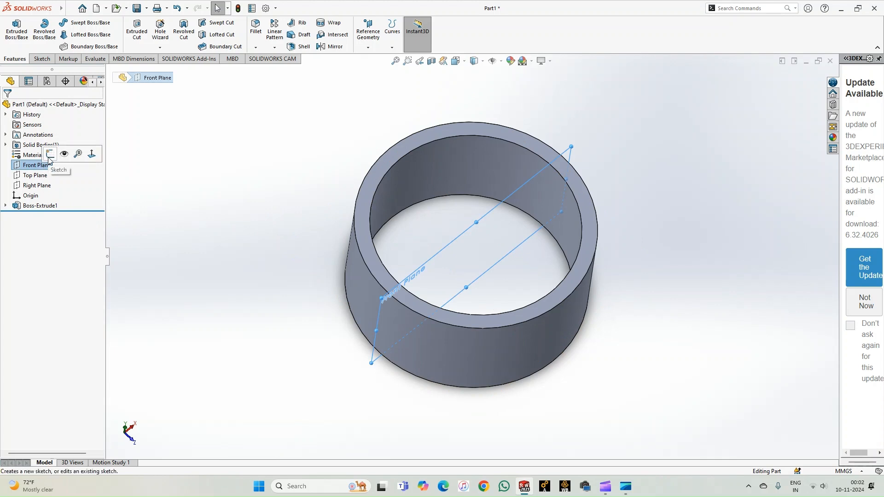
click(50, 159)
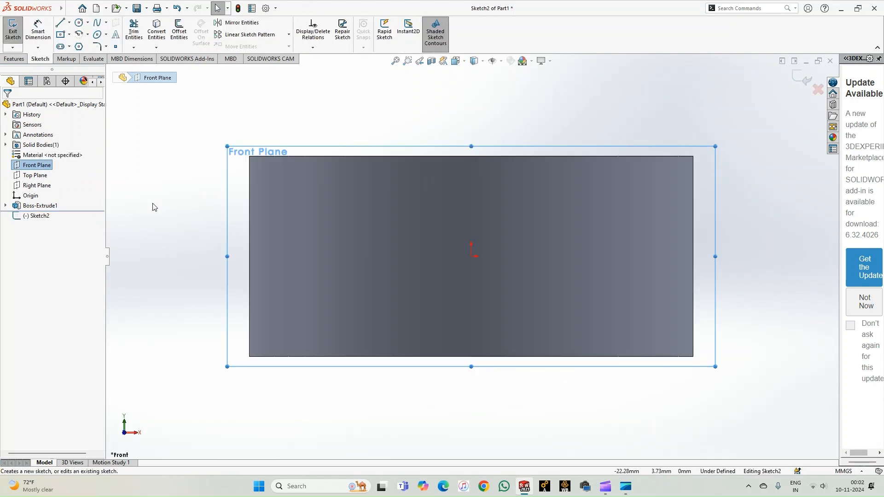
click(69, 35)
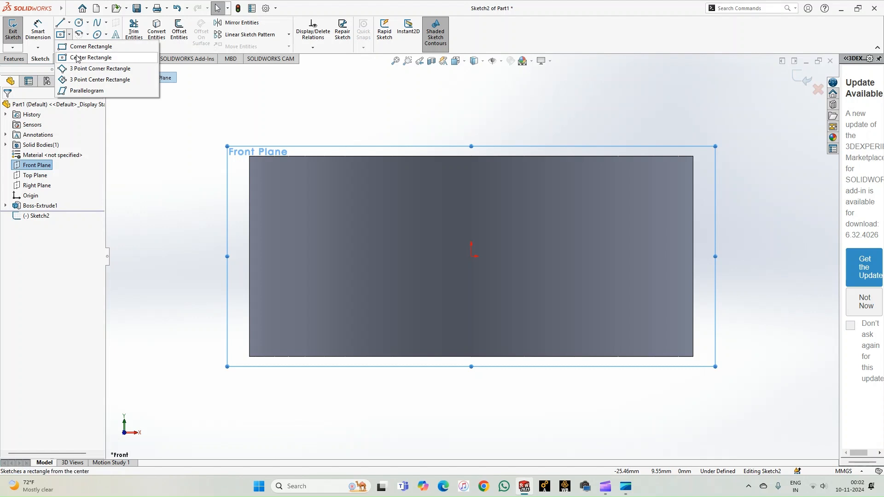
click(77, 58)
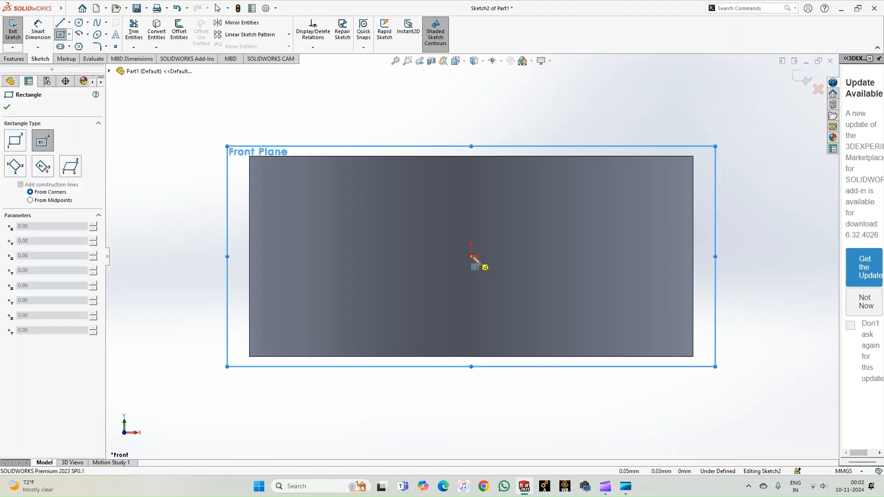
click(471, 256)
click(405, 175)
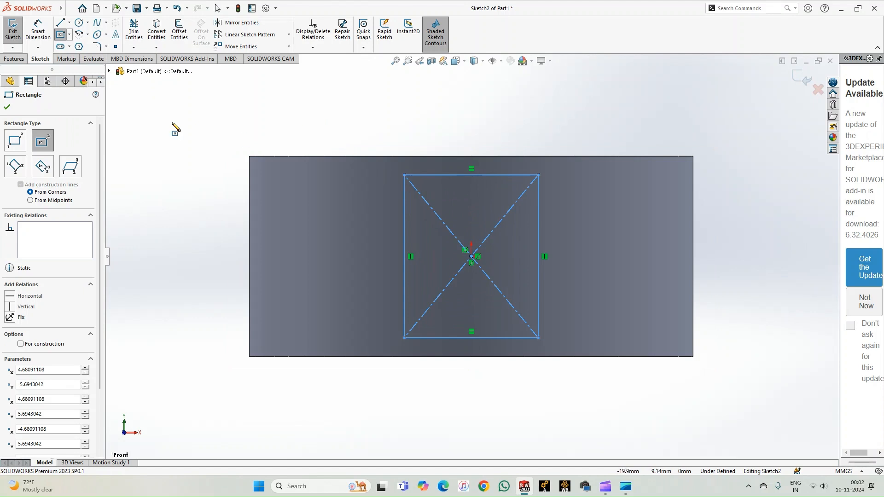
Dimension the rectangle's width as 7.01 mm.
click(38, 32)
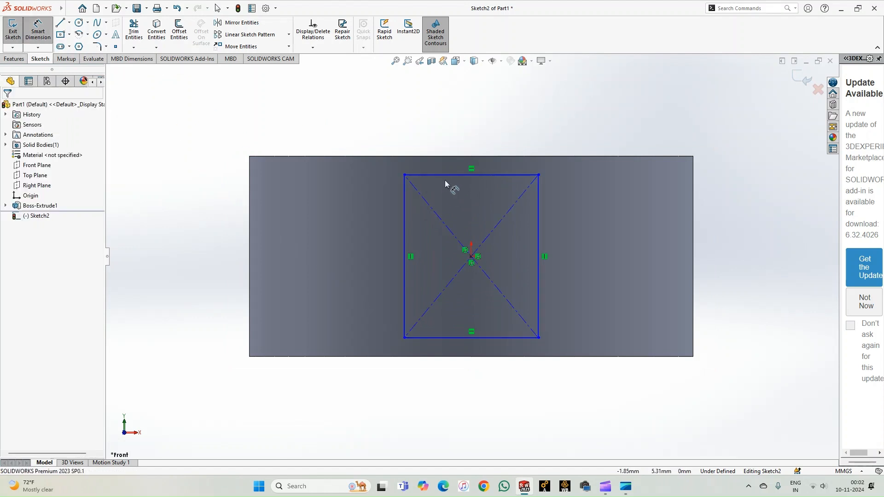
click(444, 175)
click(473, 111)
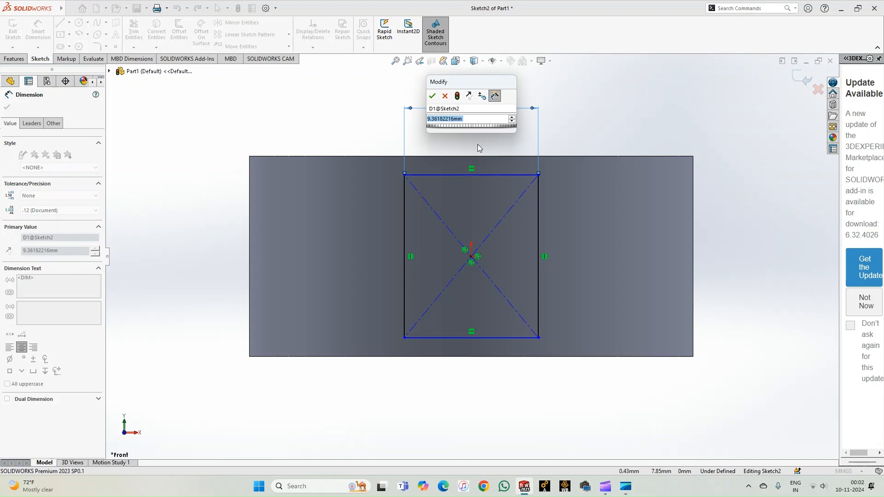
text(7)
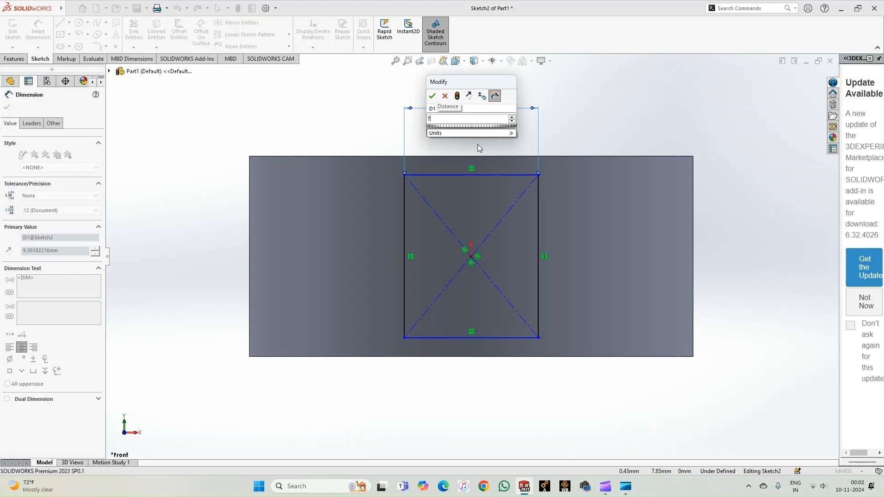
text(.01)
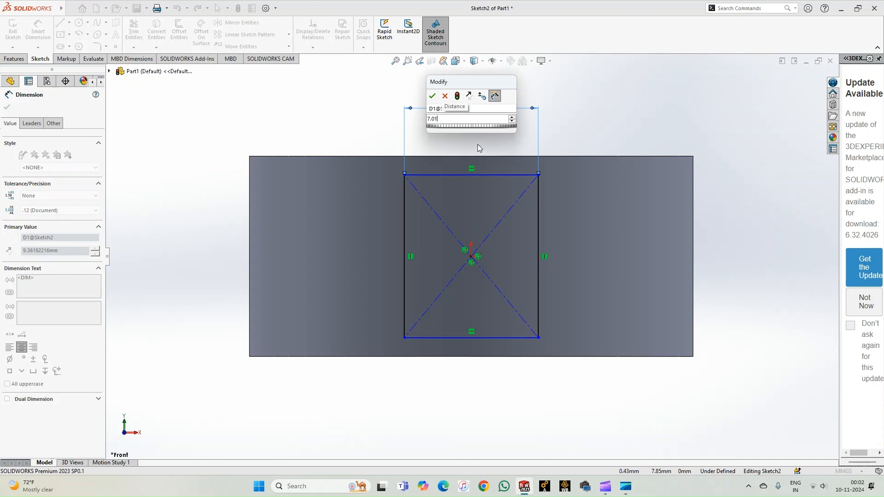
key(Return)
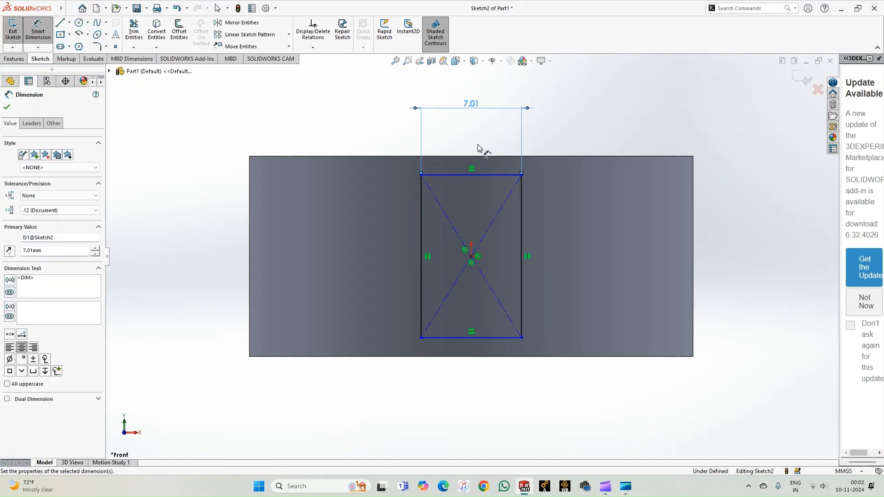
Dimension the rectangle's height as 10.02 mm.
click(525, 203)
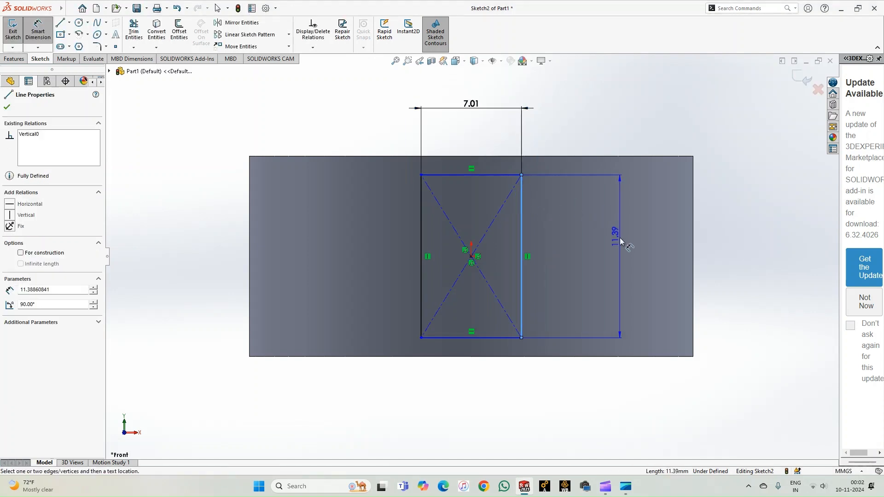
click(620, 244)
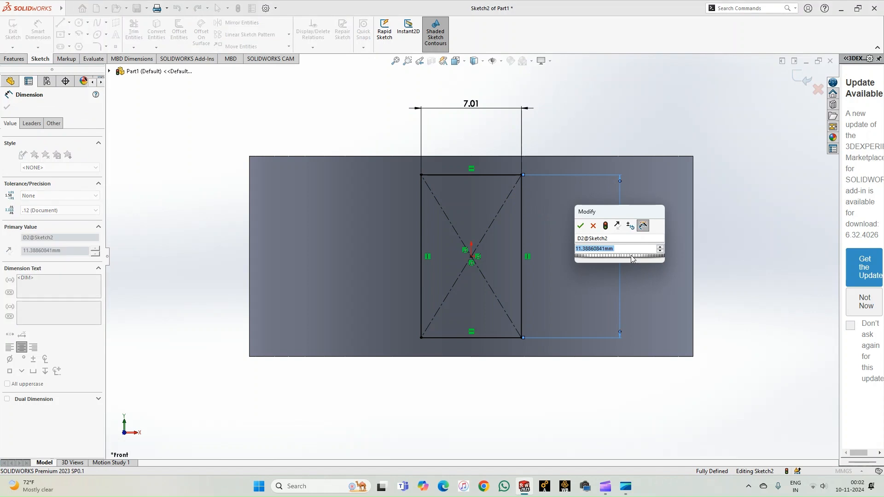
text(10.02)
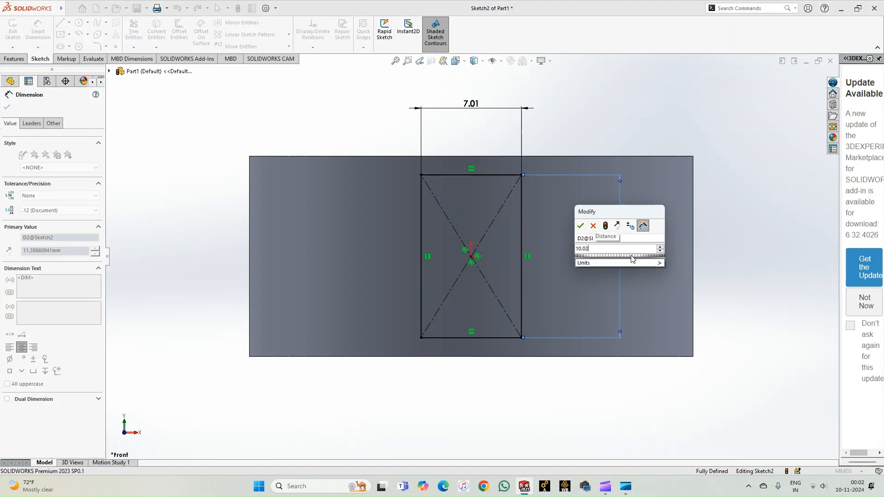
key(Return)
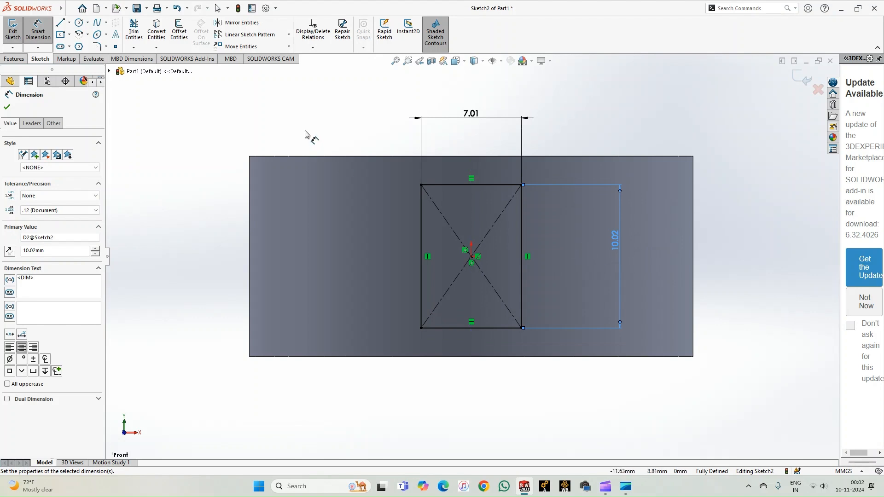
key(Escape)
scroll(477, 212, down, 3)
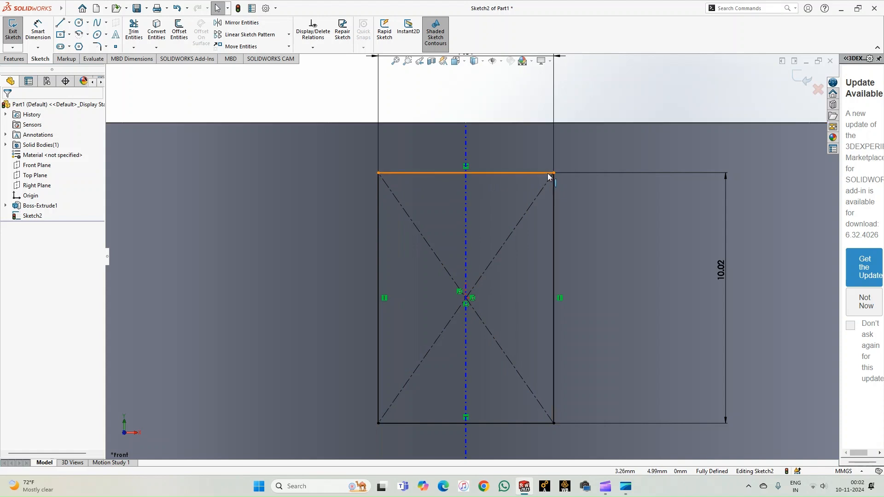
click(106, 47)
click(123, 58)
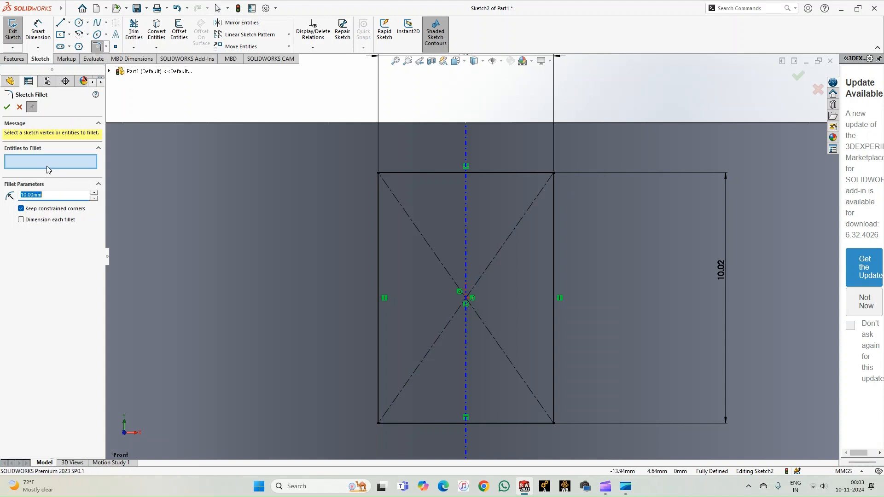
click(394, 173)
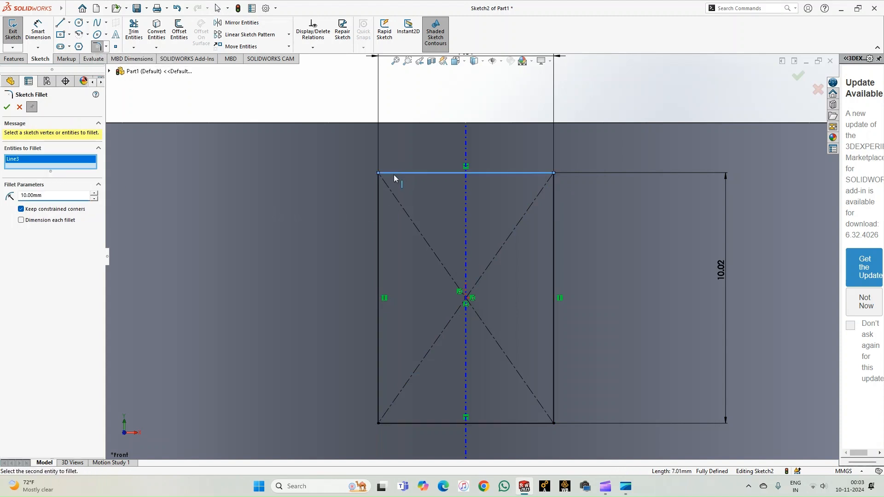
click(377, 185)
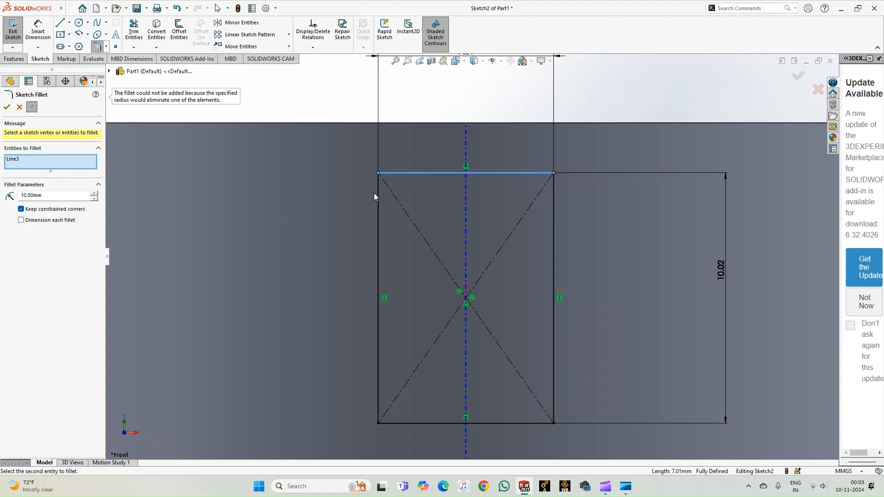
click(377, 223)
click(818, 90)
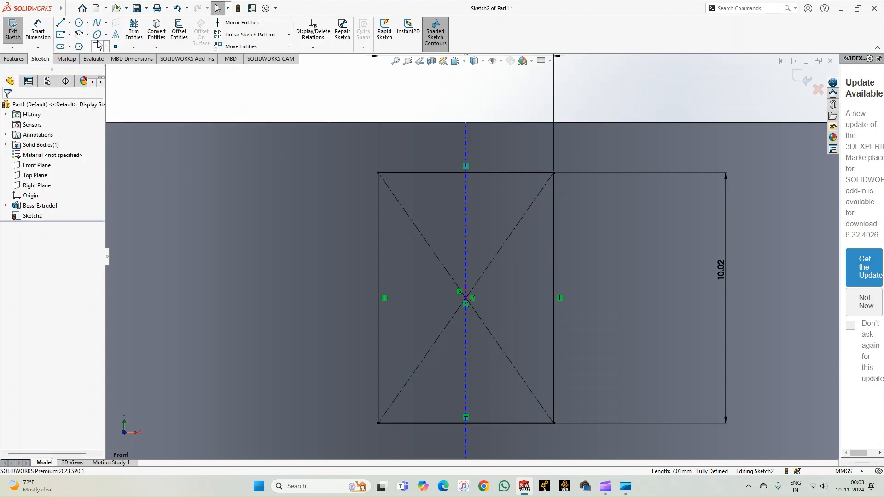
Round all four corners of the sketched rectangle with 0.5 mm sketch fillets.
click(105, 46)
click(121, 59)
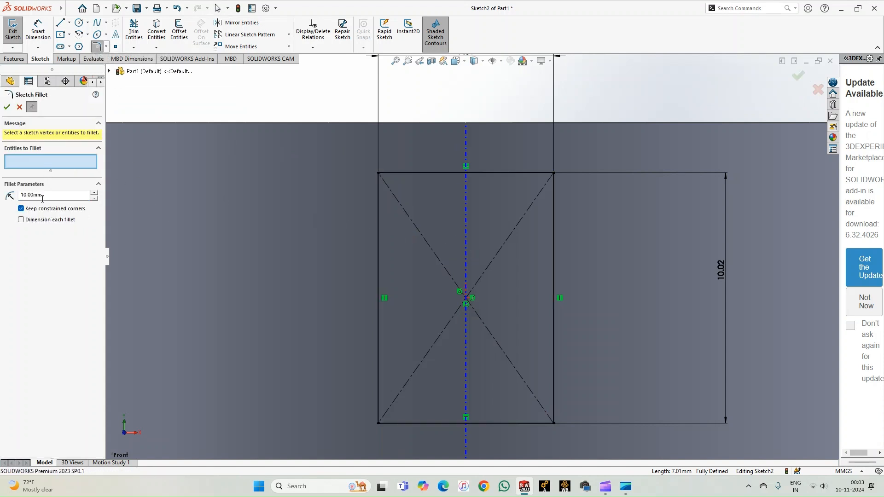
drag(42, 199, 10, 195)
text(0.5)
click(394, 173)
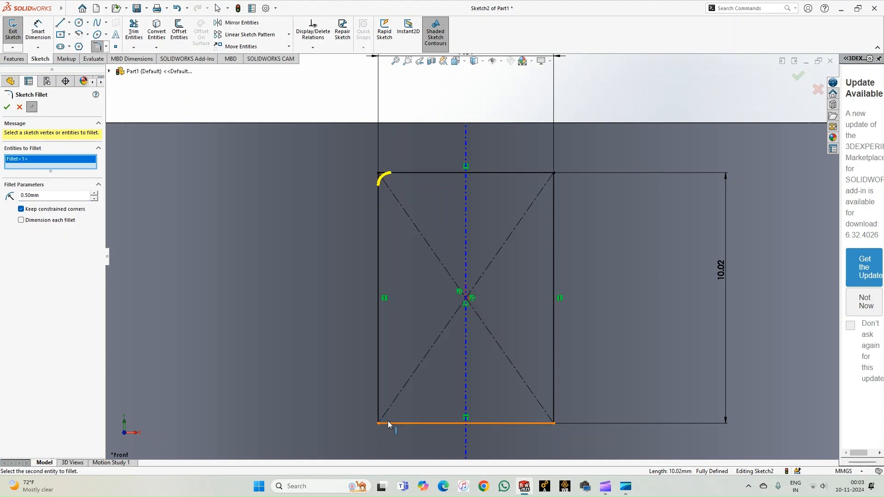
click(378, 397)
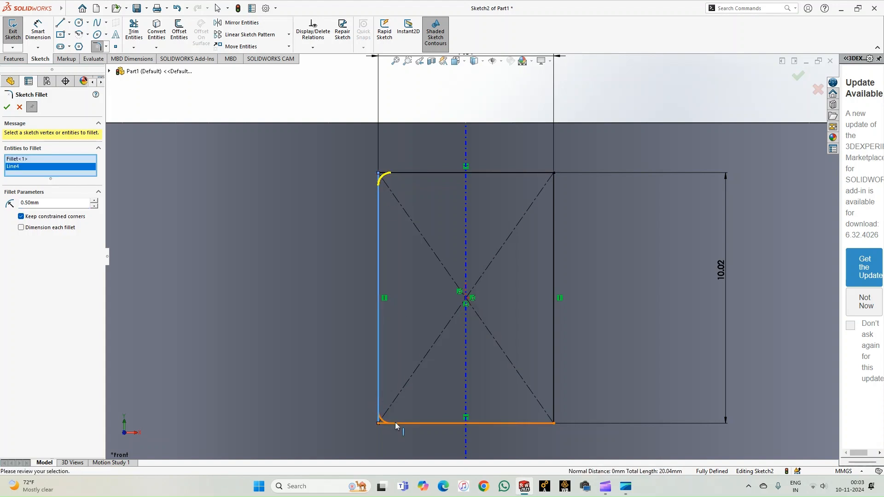
click(553, 374)
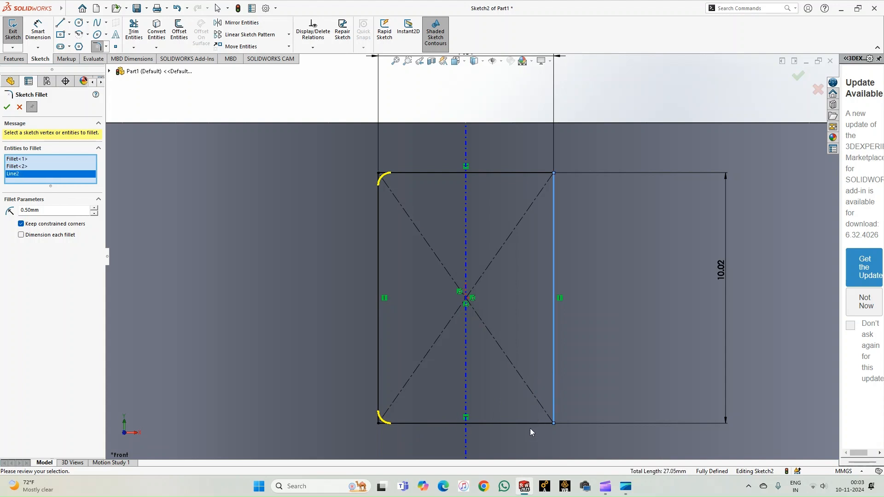
click(522, 175)
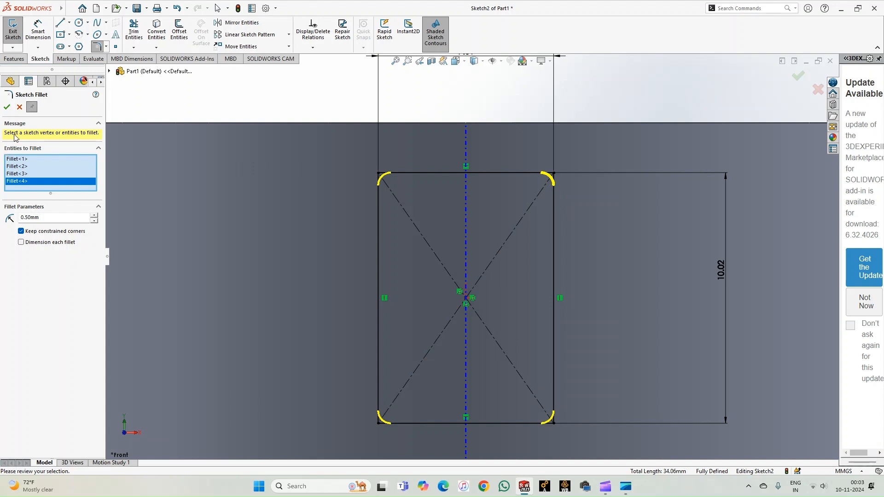
click(7, 107)
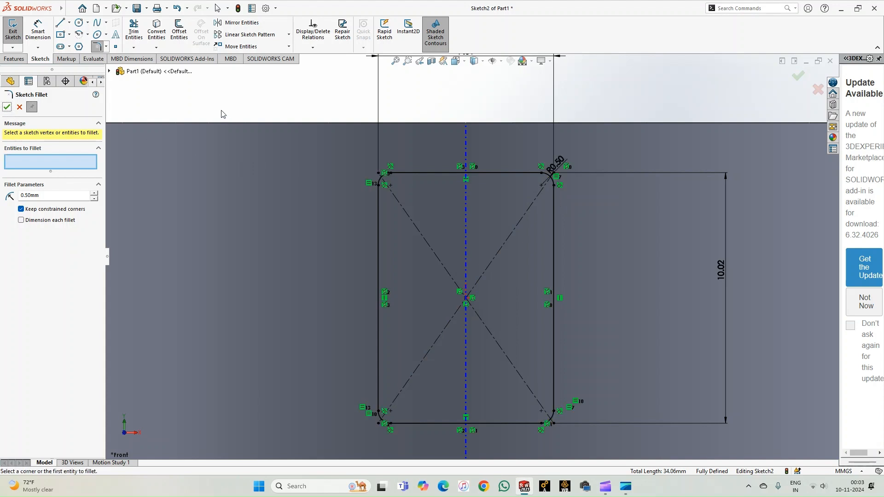
click(8, 107)
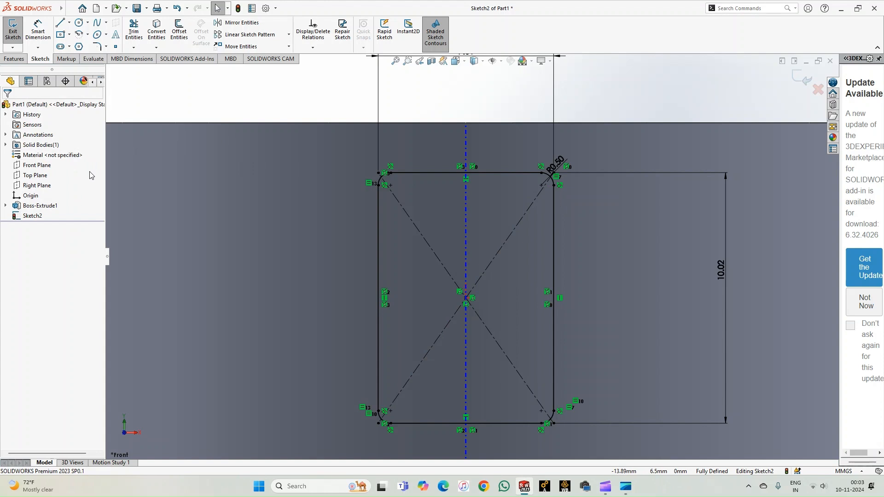
Finish the sketch and cut the rounded rectangle through the ring wall using Extruded Cut with the Through All end condition.
click(13, 31)
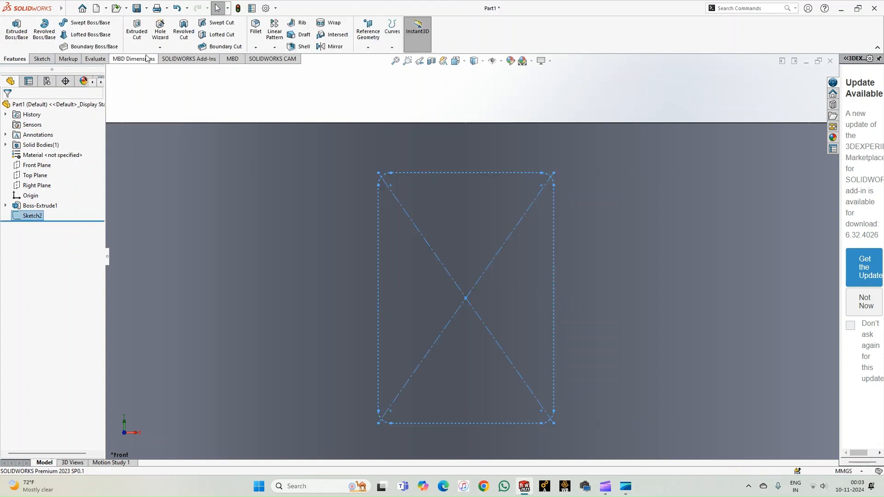
click(137, 30)
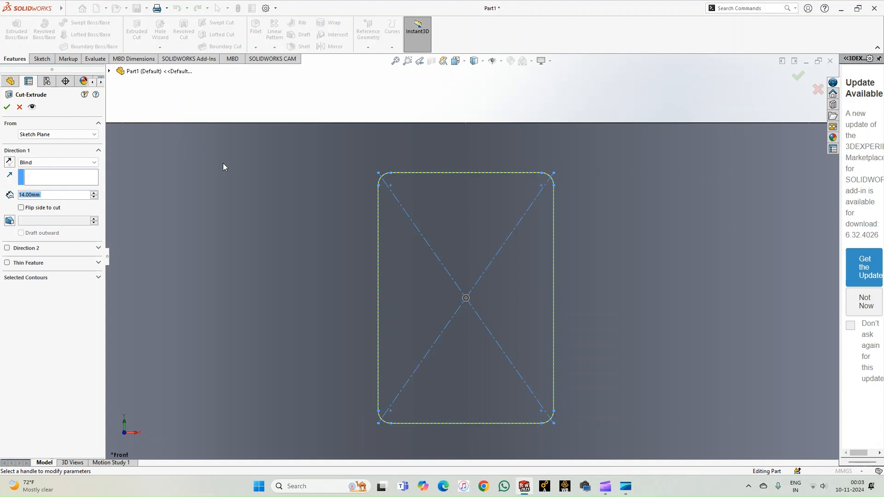
click(94, 163)
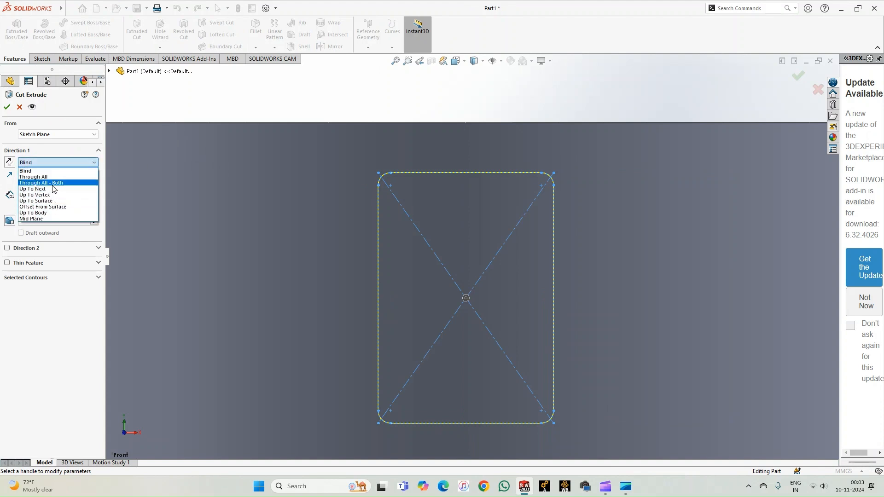
click(33, 177)
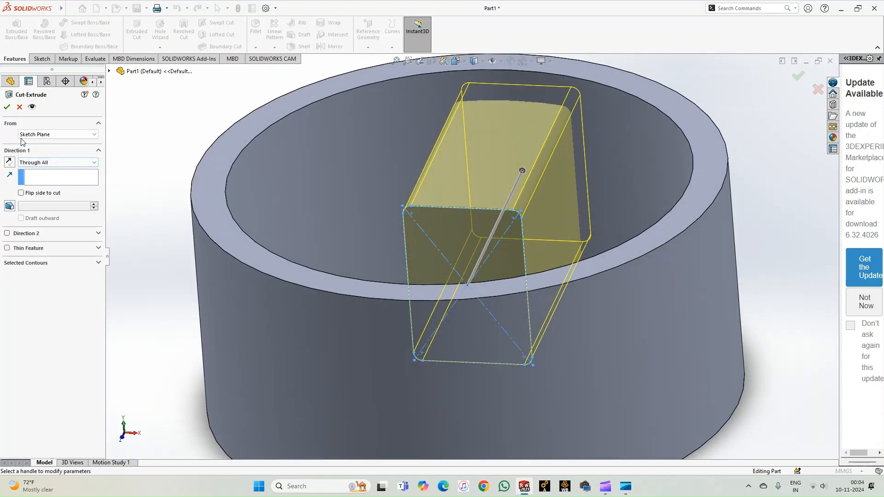
click(7, 107)
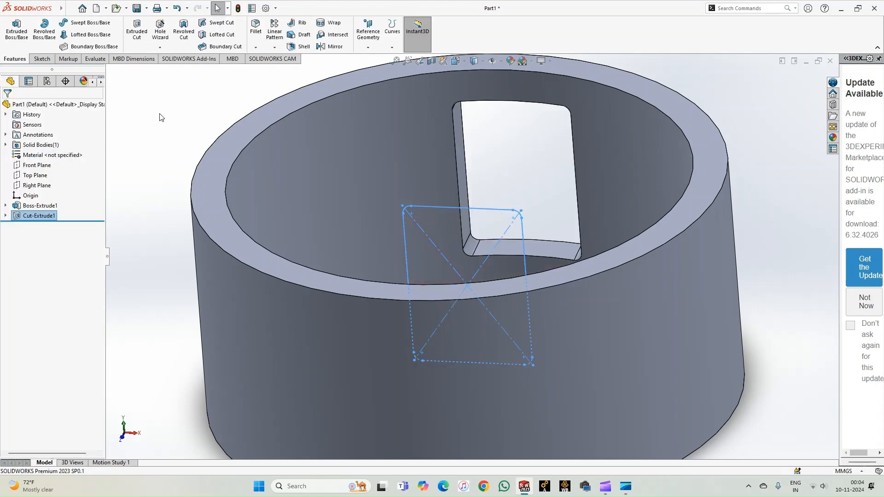
mouse_move(160, 117)
middle_down()
mouse_move(187, 120)
mouse_move(173, 114)
middle_up()
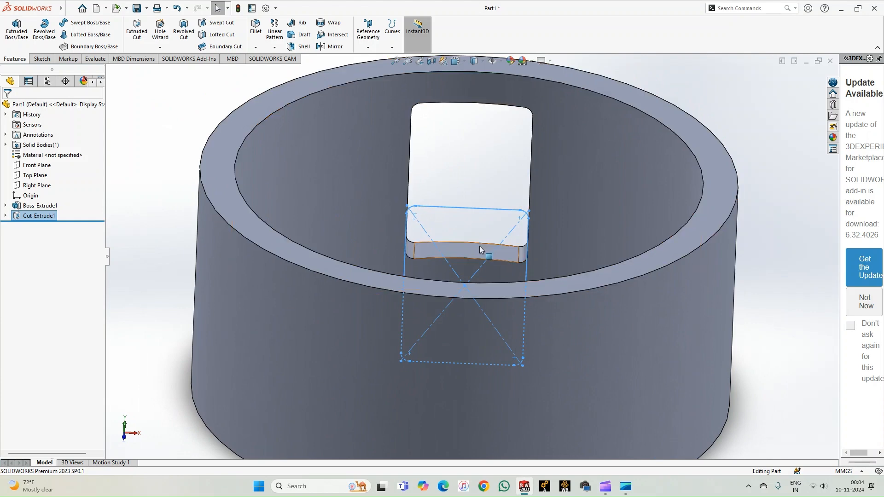
click(605, 175)
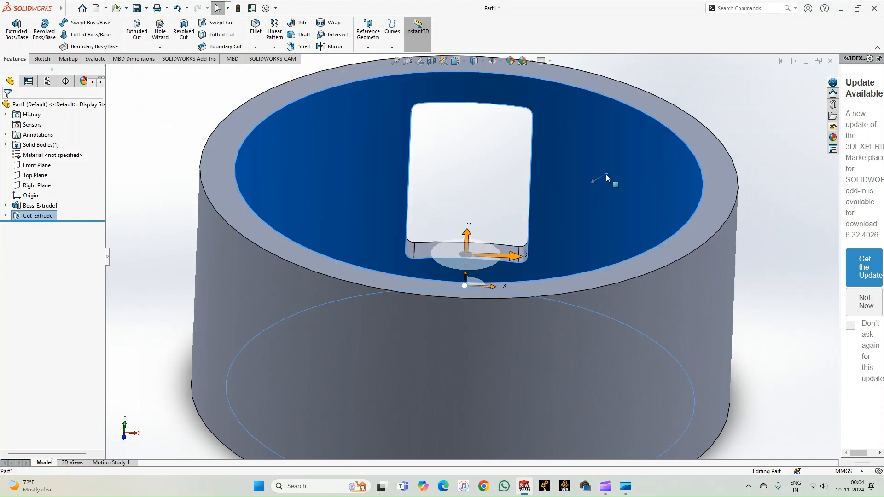
click(606, 174)
scroll(300, 202, up, 1)
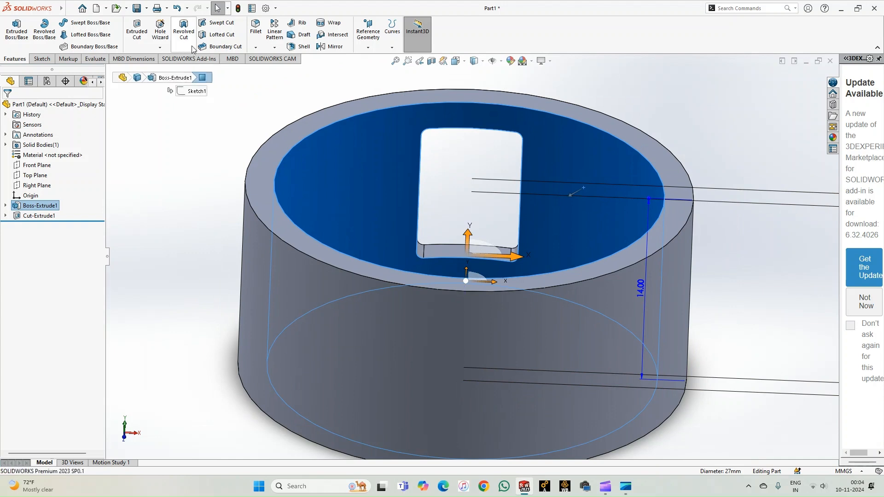
click(274, 47)
click(300, 69)
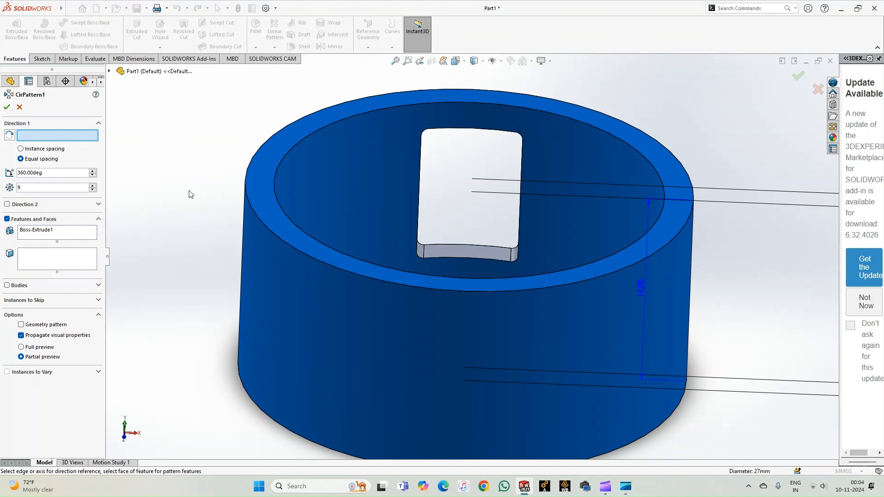
click(339, 187)
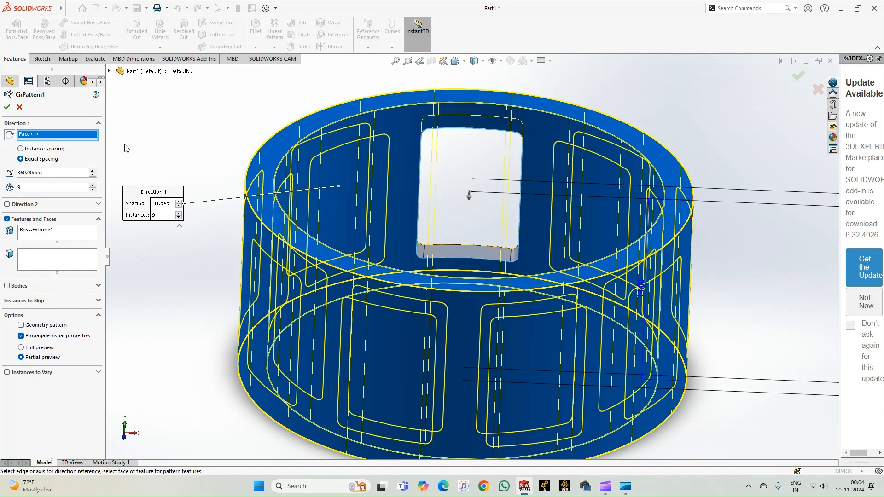
click(19, 107)
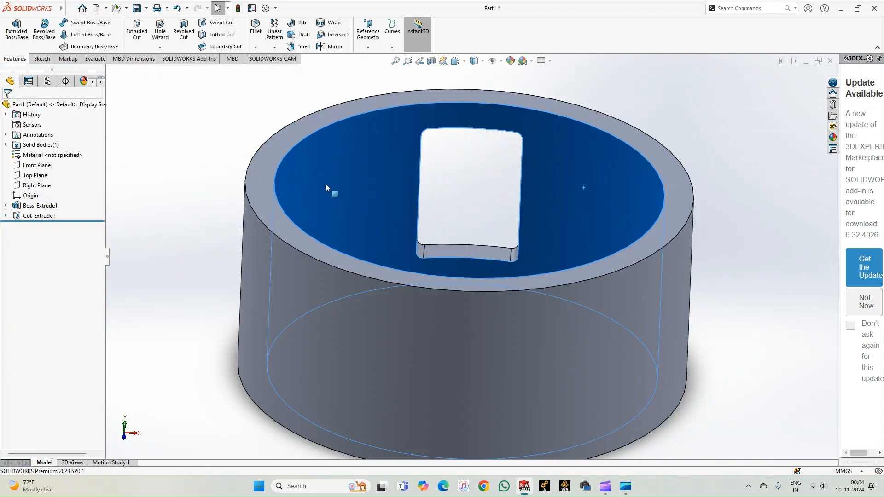
click(275, 48)
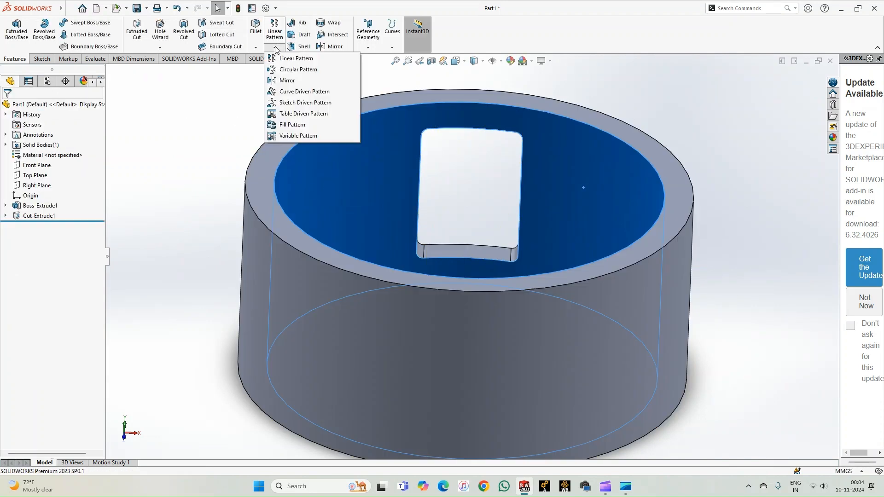
click(290, 71)
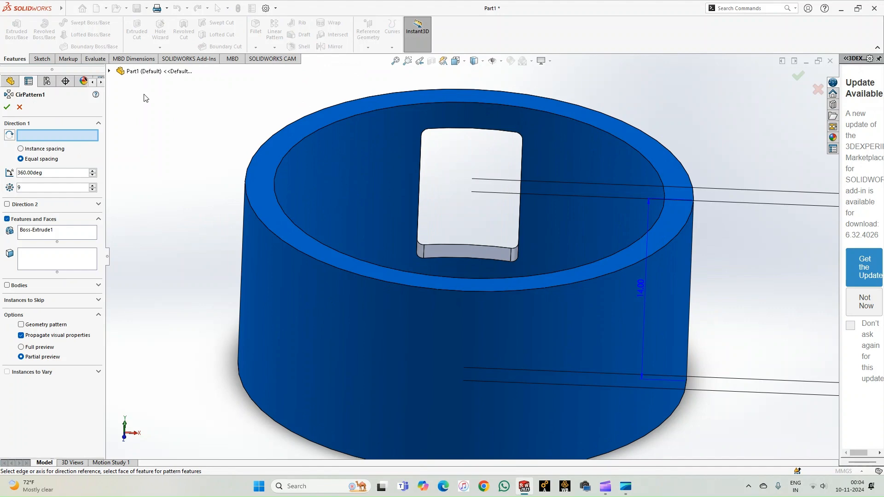
key(Escape)
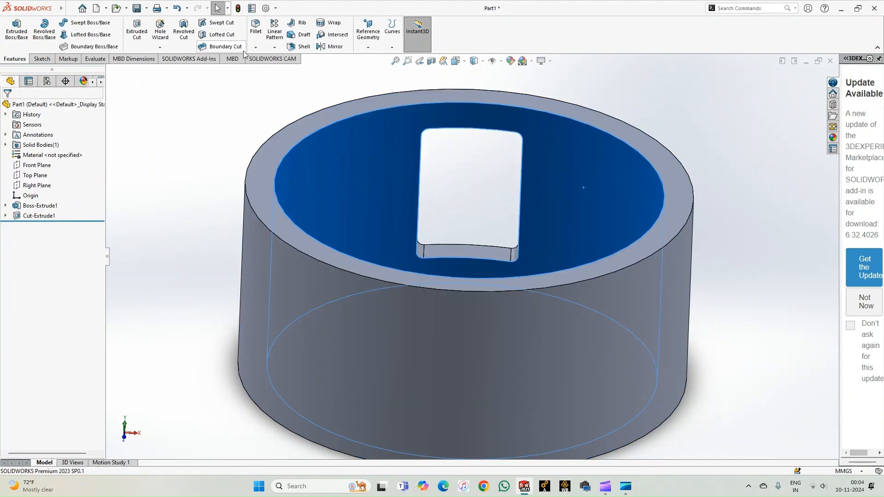
Try a circular pattern of Boss-Extrude1 about the ring's inner face with 9 equally spaced instances over 360 degrees.
click(274, 48)
click(279, 71)
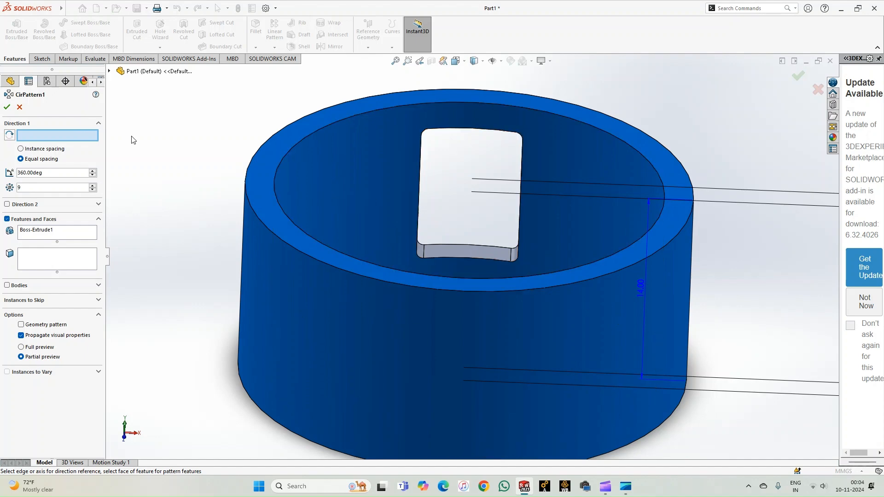
click(327, 176)
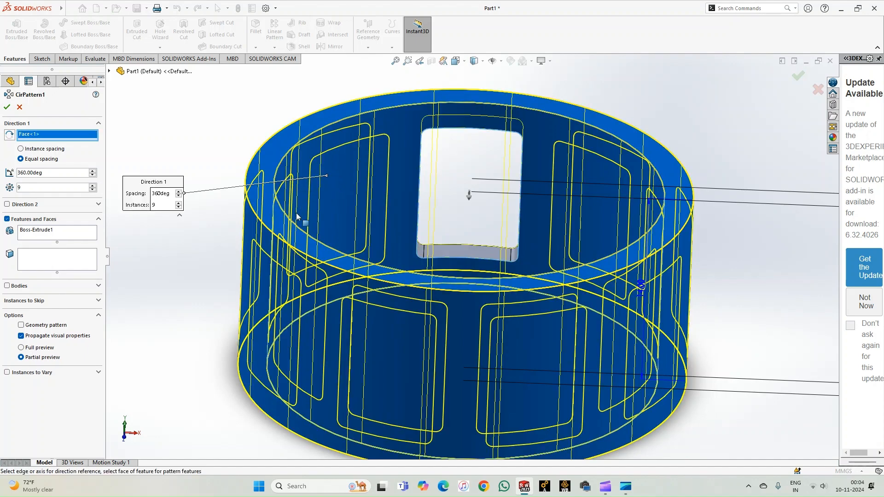
click(7, 107)
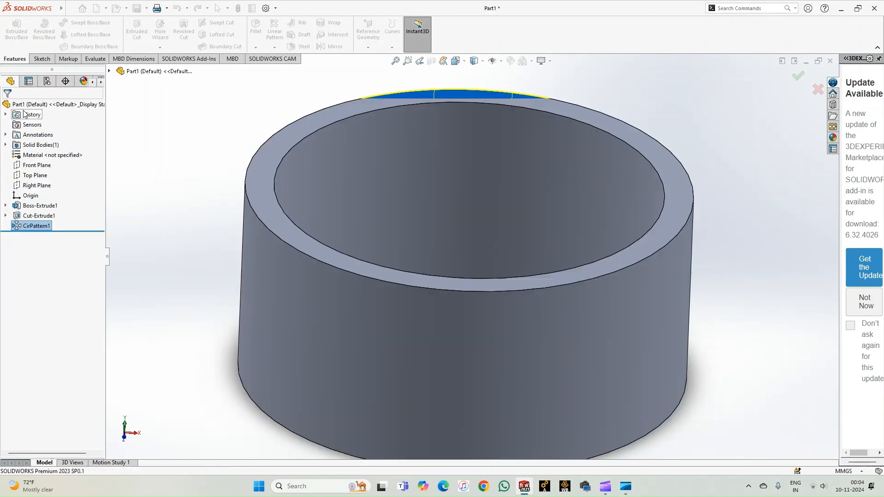
right_click(27, 231)
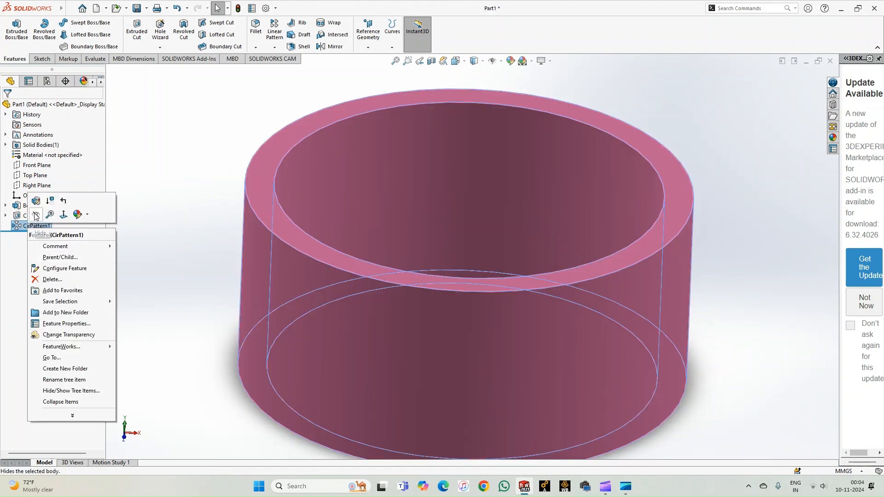
click(36, 204)
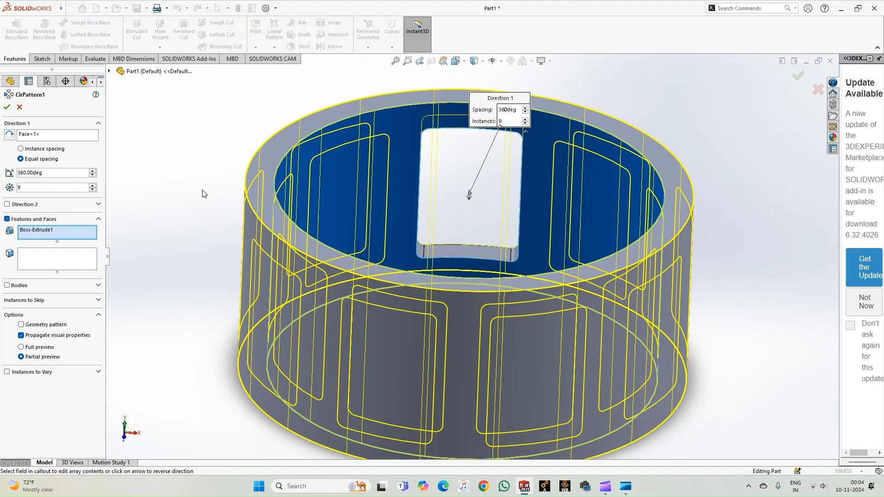
key(f)
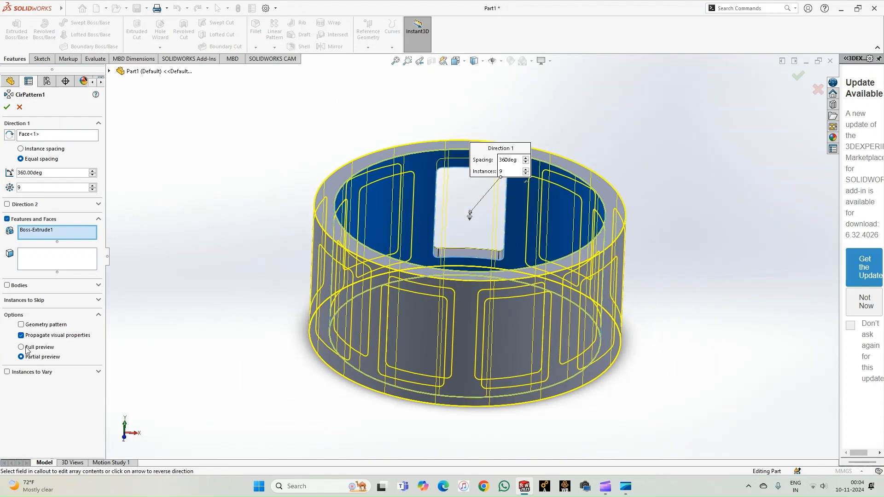
click(19, 108)
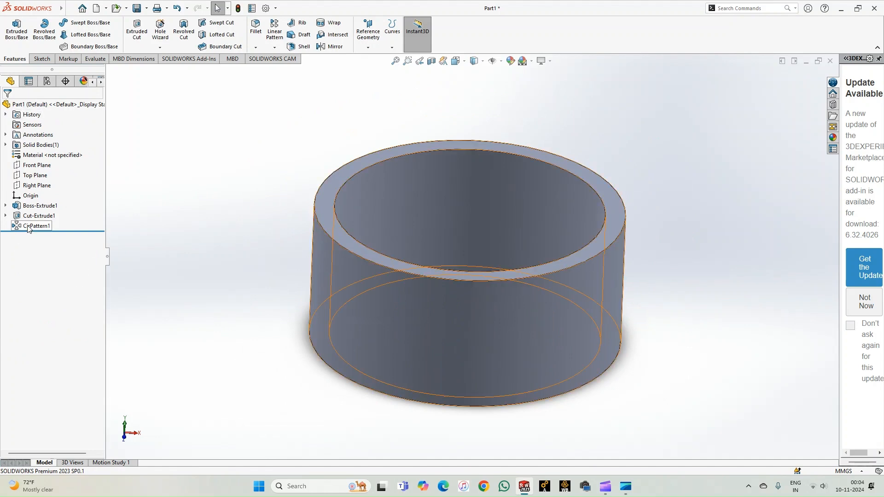
Delete the circular pattern feature CirPattern1 from the part.
right_click(47, 226)
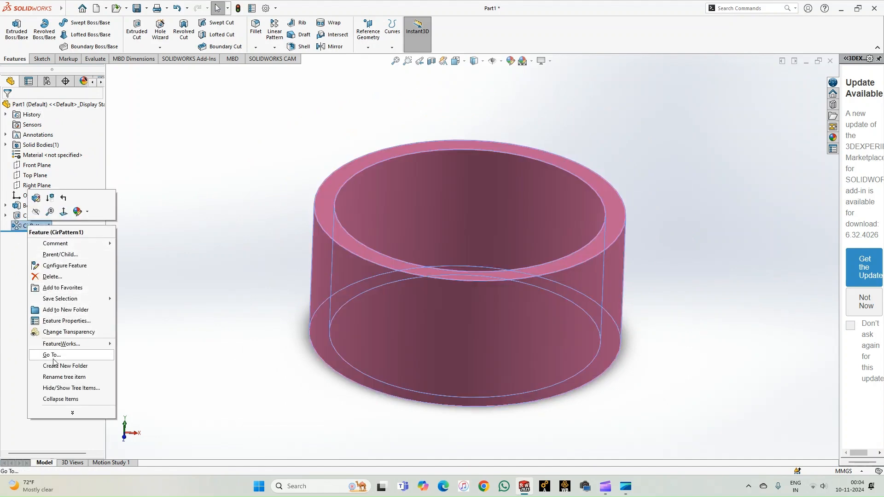
click(54, 276)
click(499, 197)
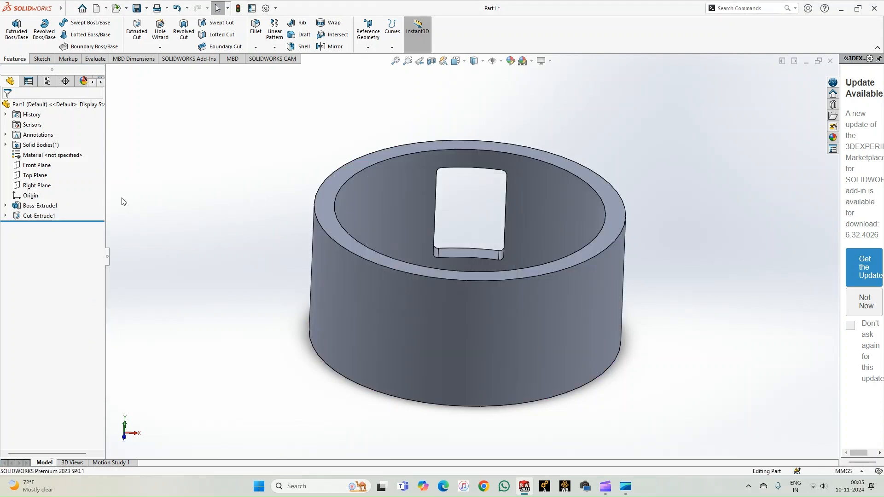
Circular-pattern the window cut Cut-Extrude1 about the ring's inner face with 9 equally spaced instances over 360 degrees.
click(274, 47)
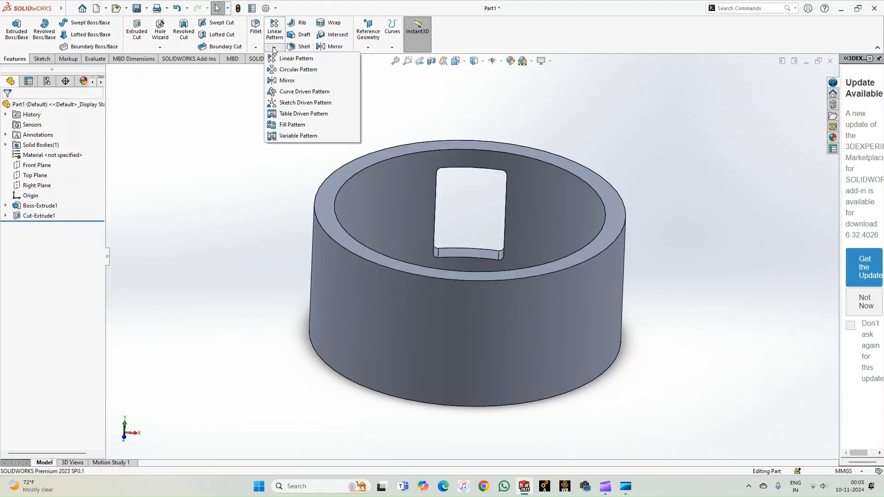
click(283, 70)
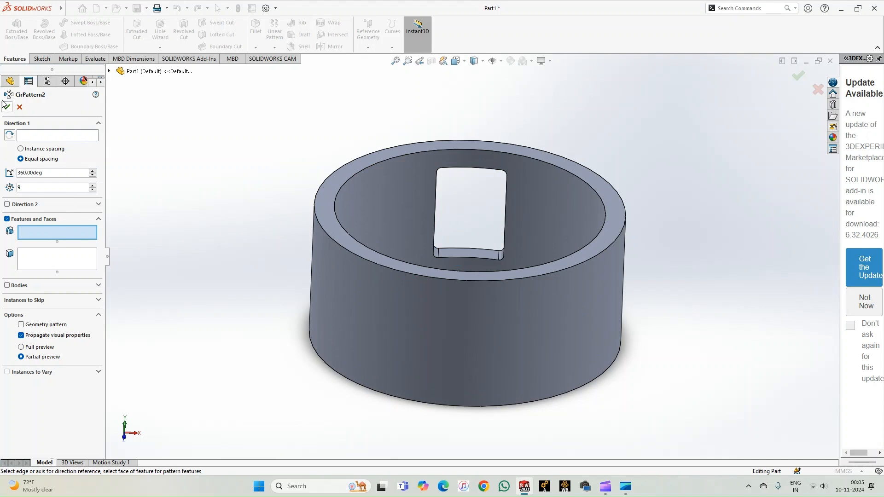
click(109, 71)
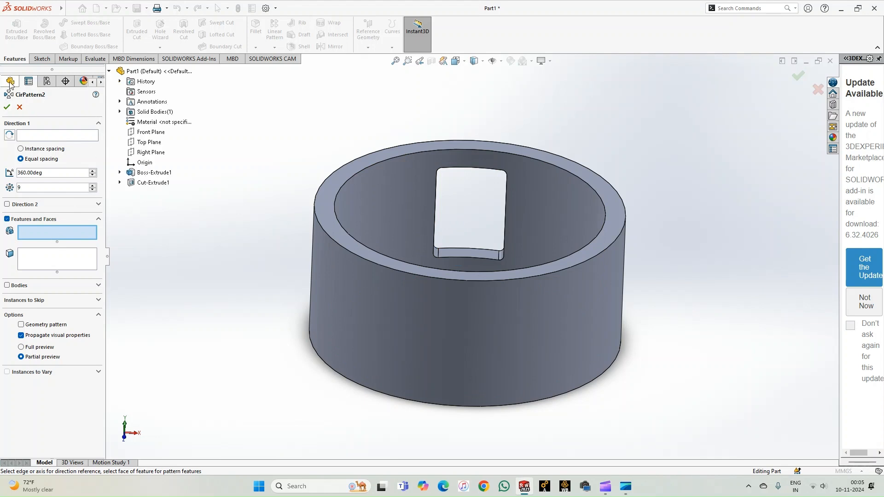
click(150, 183)
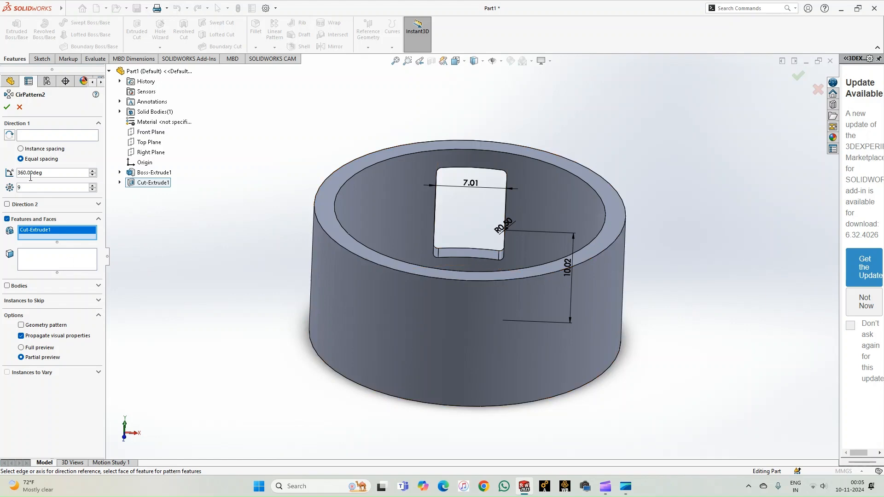
click(57, 135)
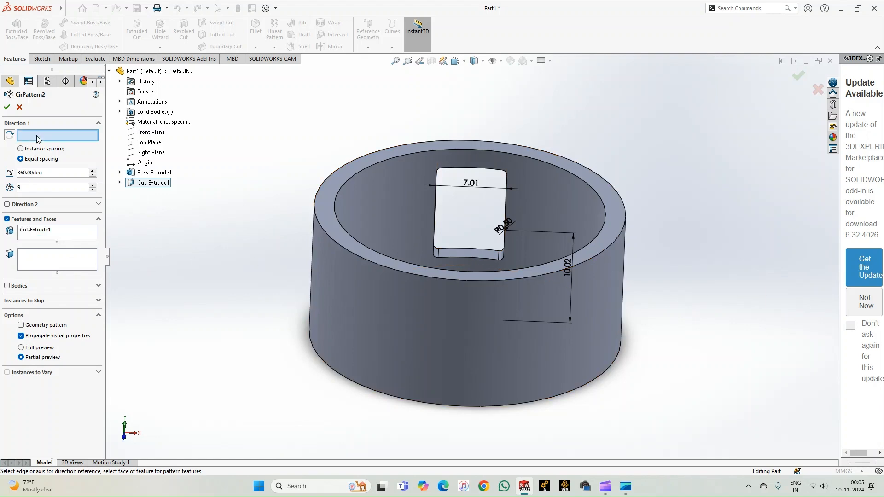
click(399, 199)
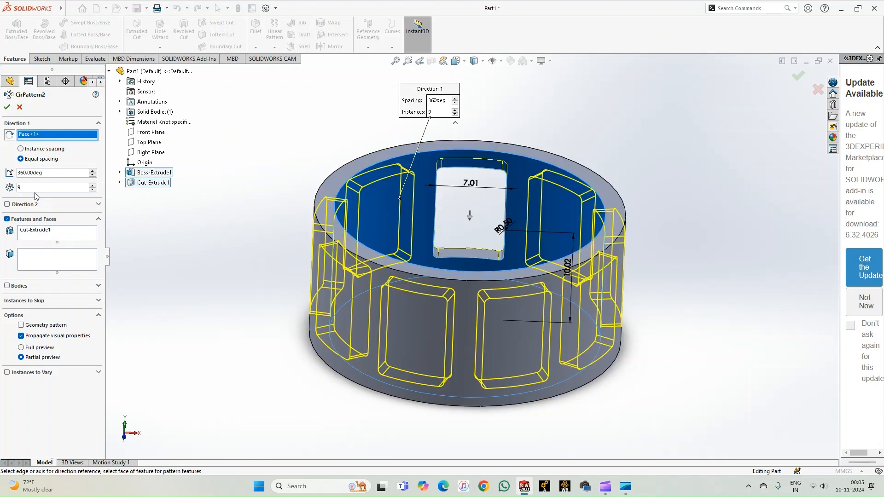
click(8, 109)
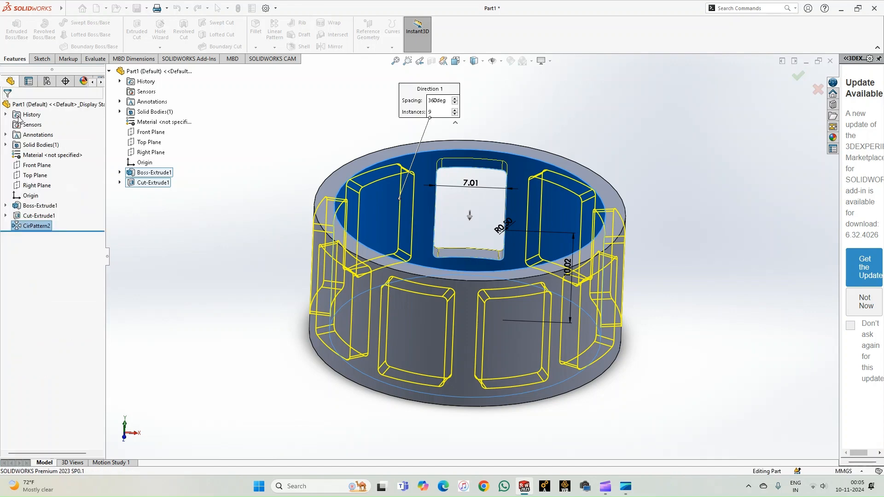
middle_drag(231, 199, 499, 282)
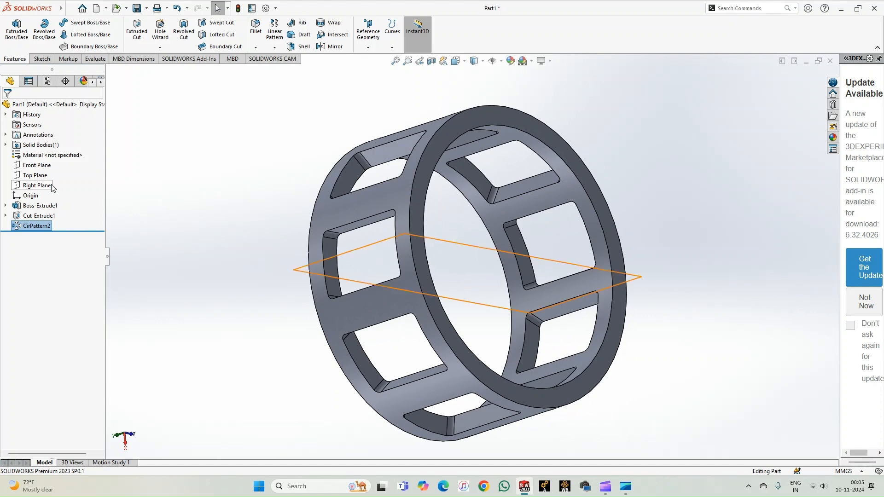
Apply Brass from the Copper Alloys category as the part's material.
right_click(52, 159)
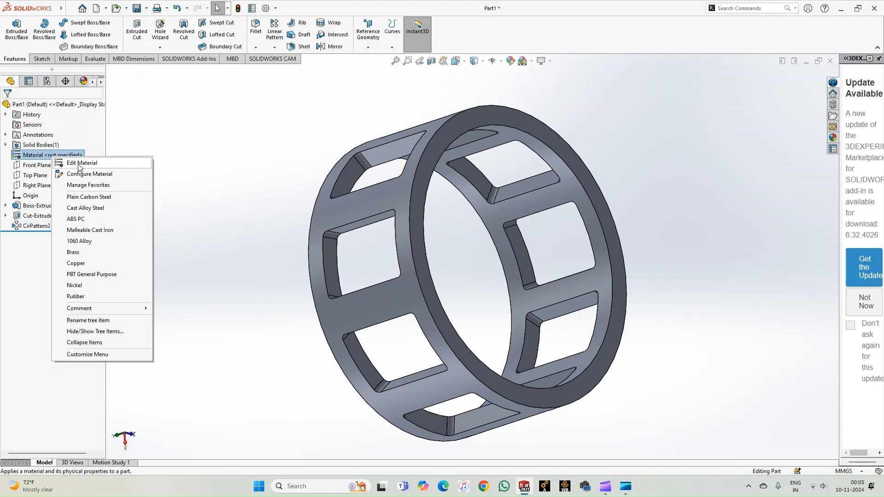
click(81, 162)
scroll(301, 230, down, 5)
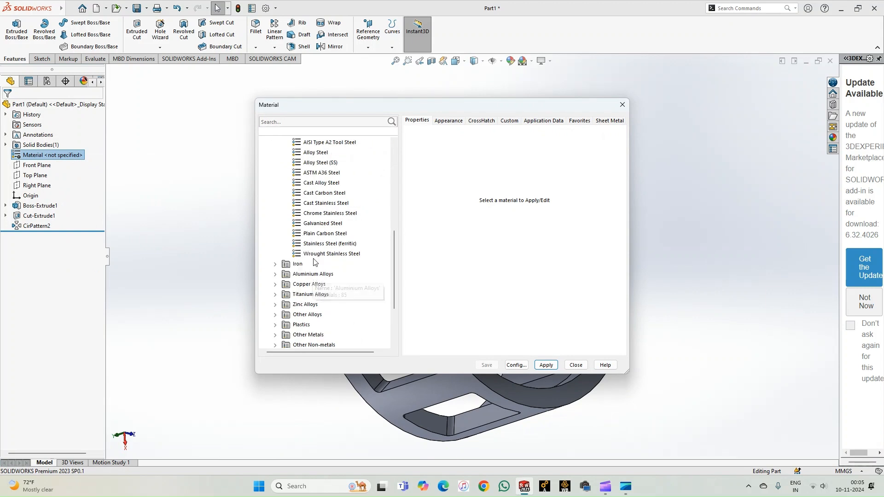
scroll(326, 272, up, 1)
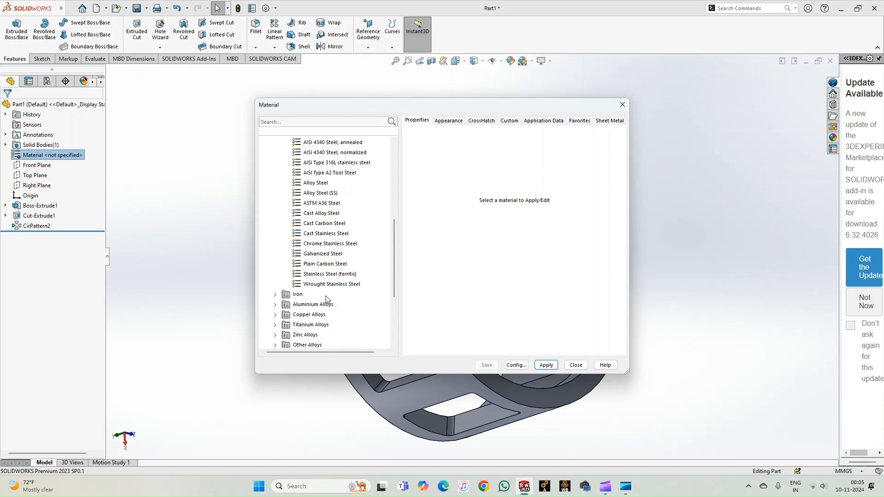
scroll(327, 299, down, 1)
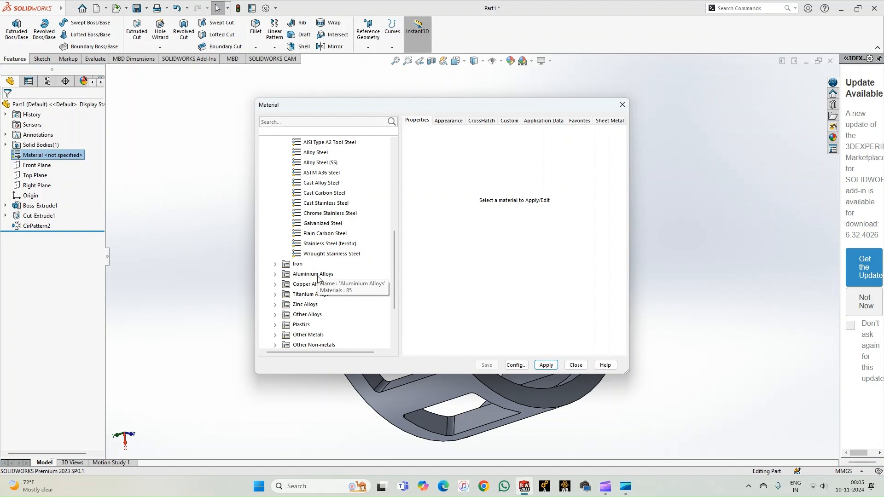
scroll(318, 279, up, 1)
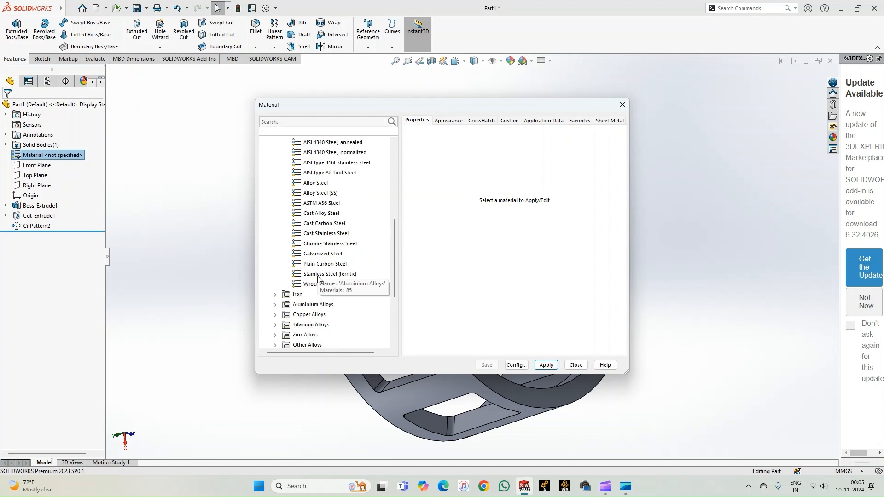
scroll(318, 279, up, 2)
scroll(318, 279, down, 2)
scroll(319, 279, down, 2)
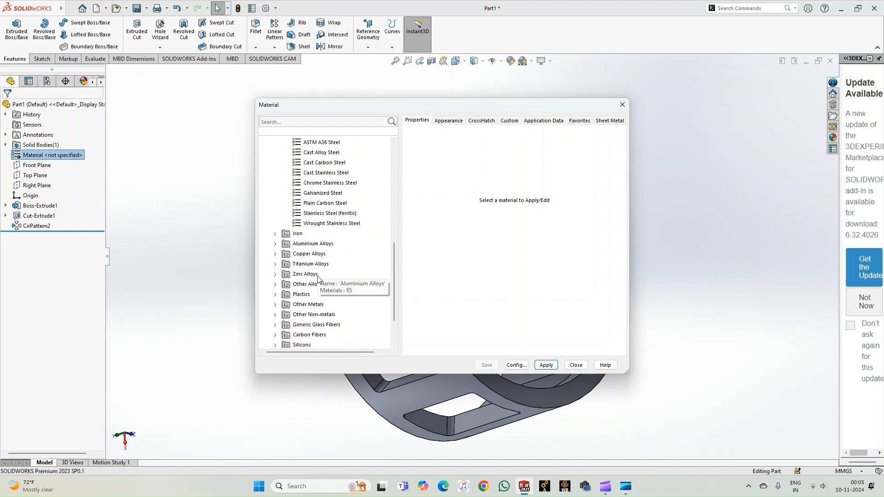
click(275, 254)
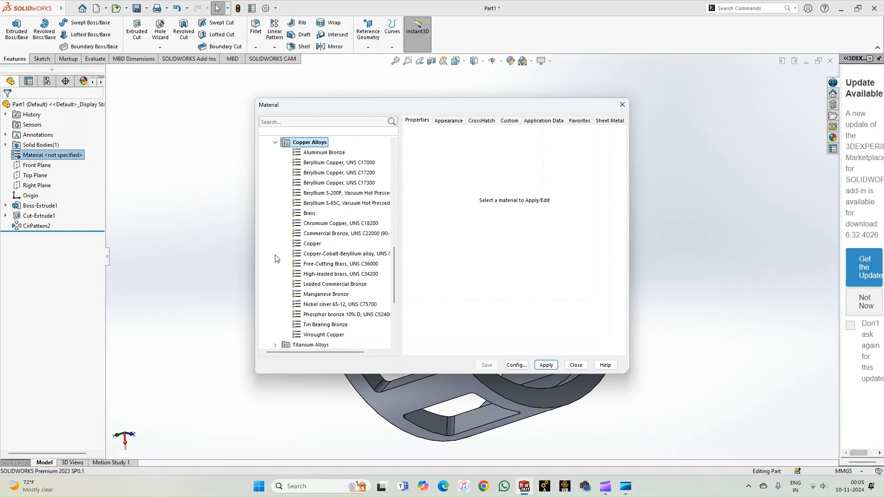
click(315, 216)
click(555, 366)
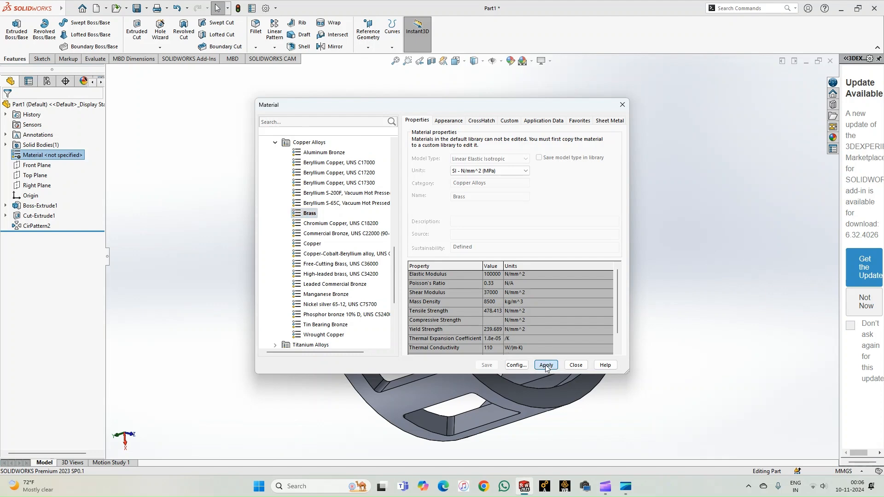
click(576, 365)
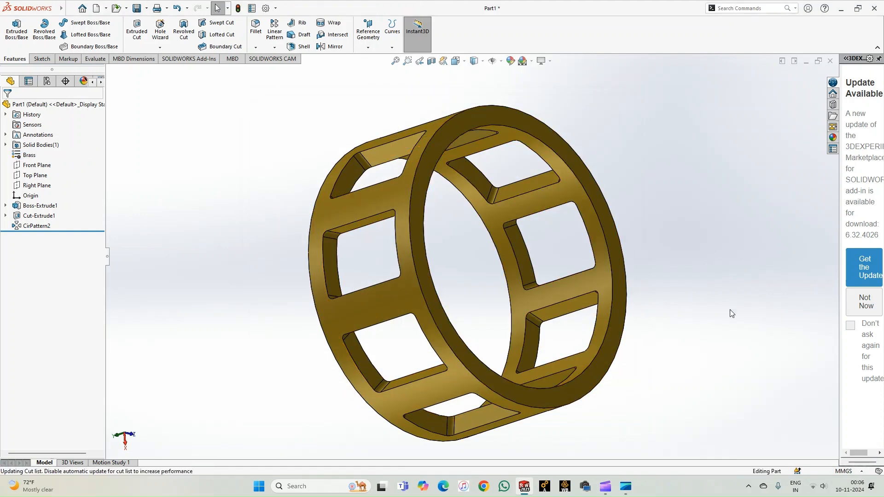
middle_drag(732, 313, 617, 331)
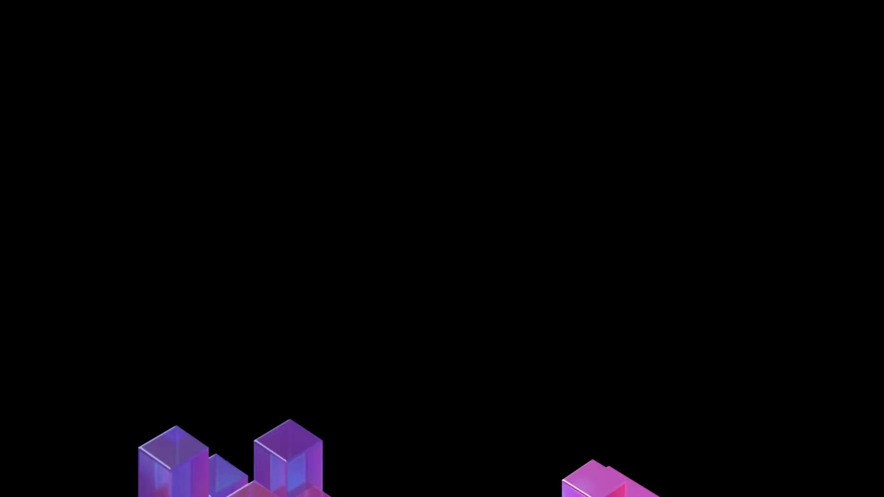